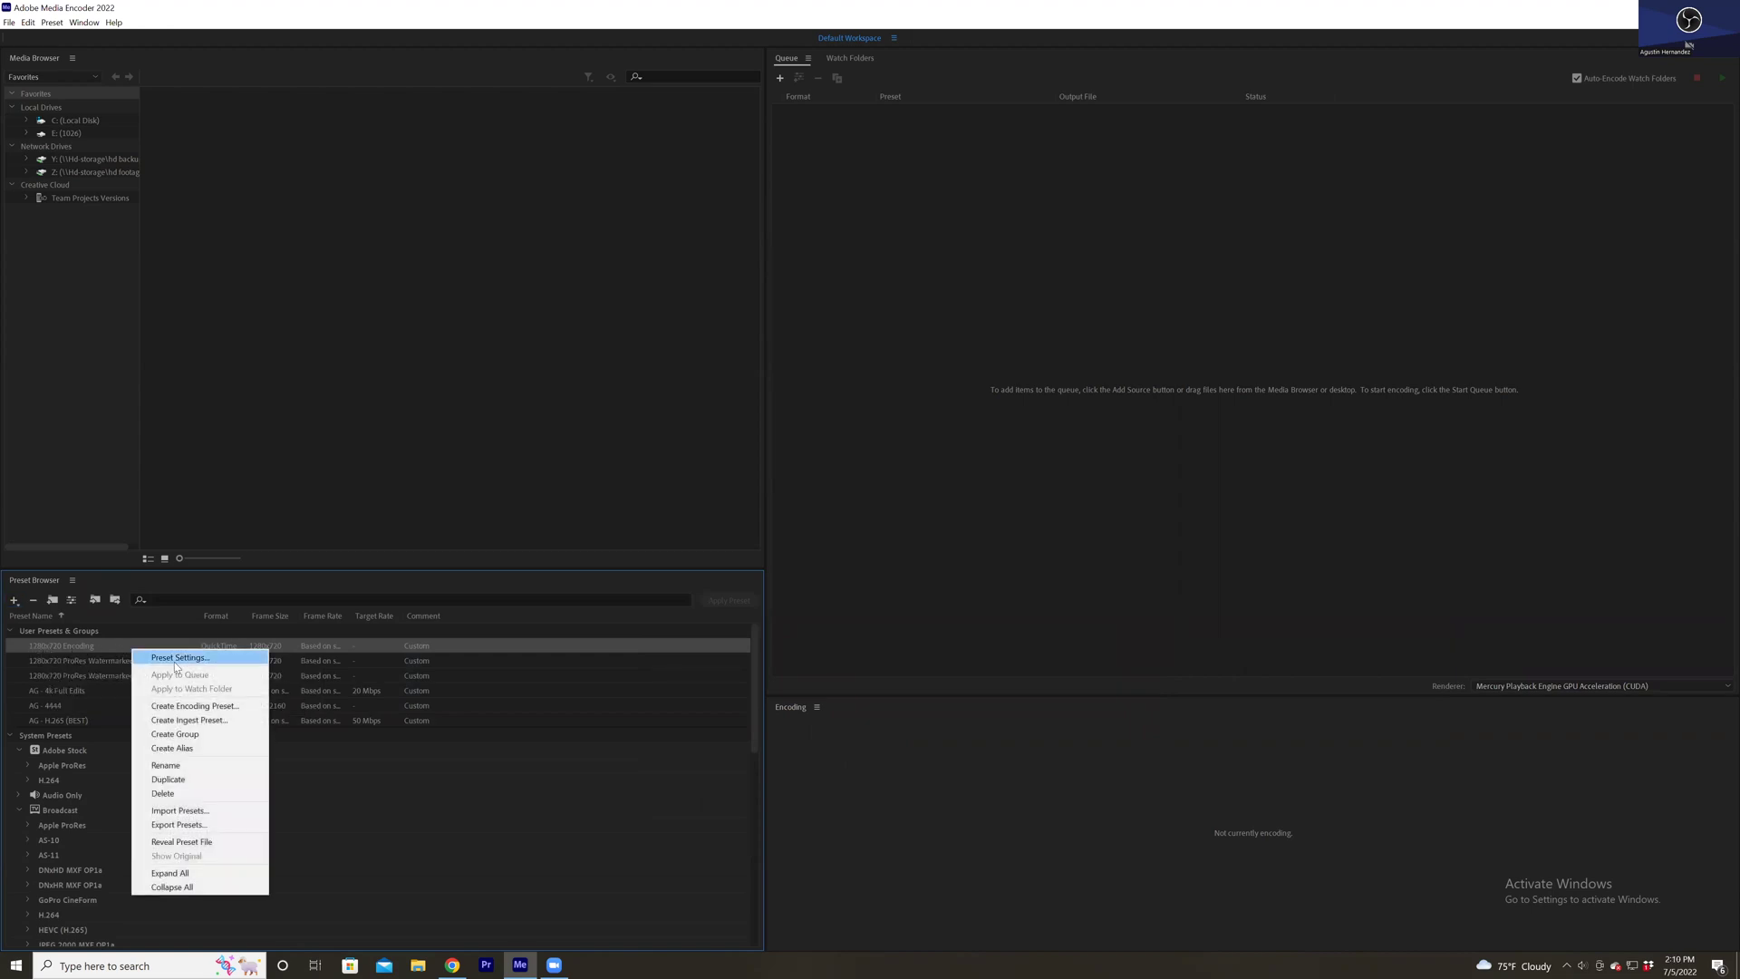
Create a new ingest preset named 1280x720 Ingest.
left_click(238, 721)
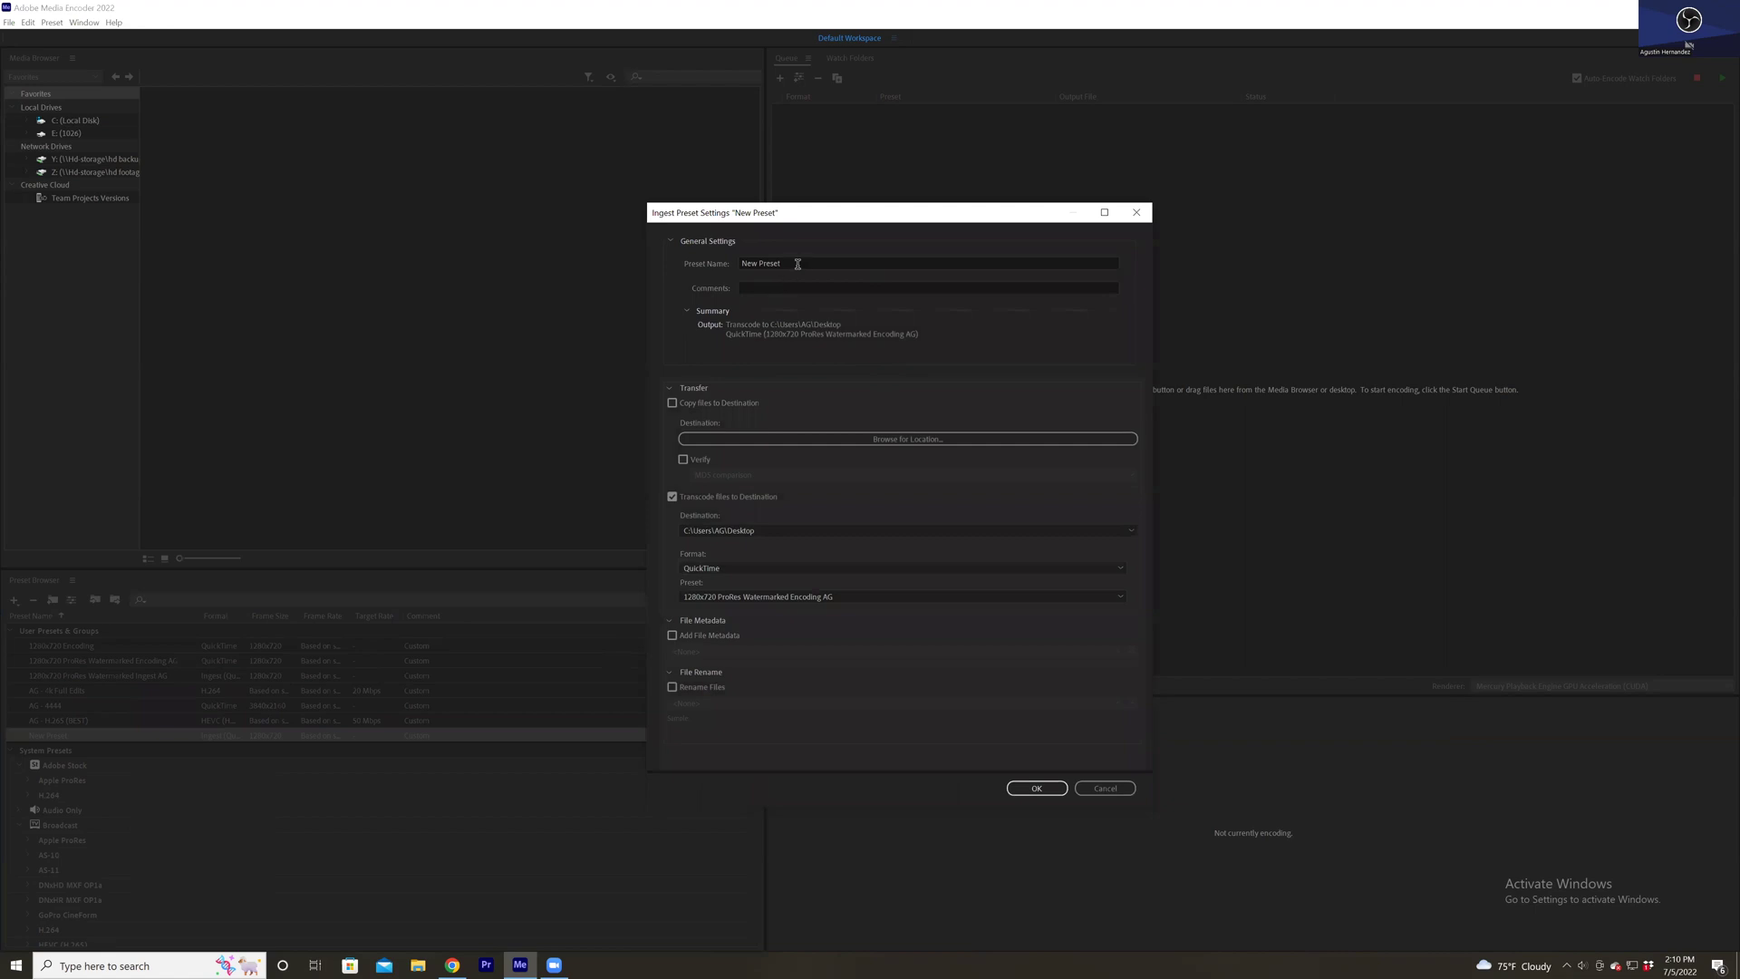
left_click_drag(798, 264, 726, 269)
type("1280x720 Ingest")
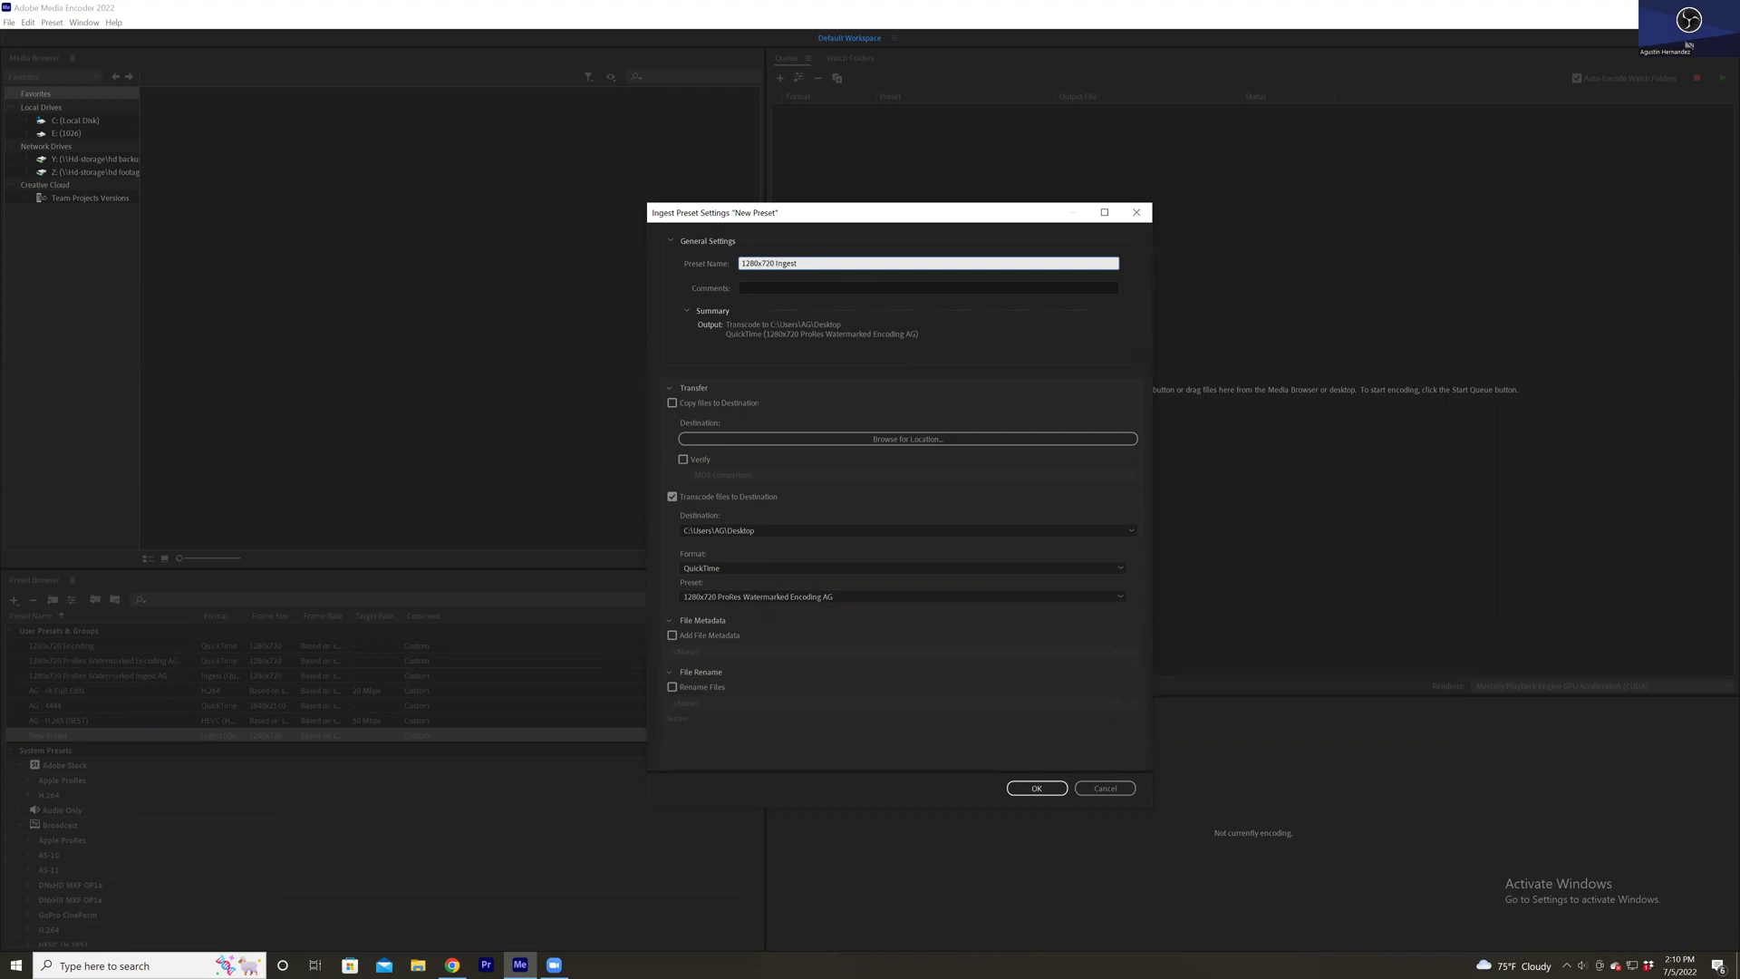
left_click(730, 348)
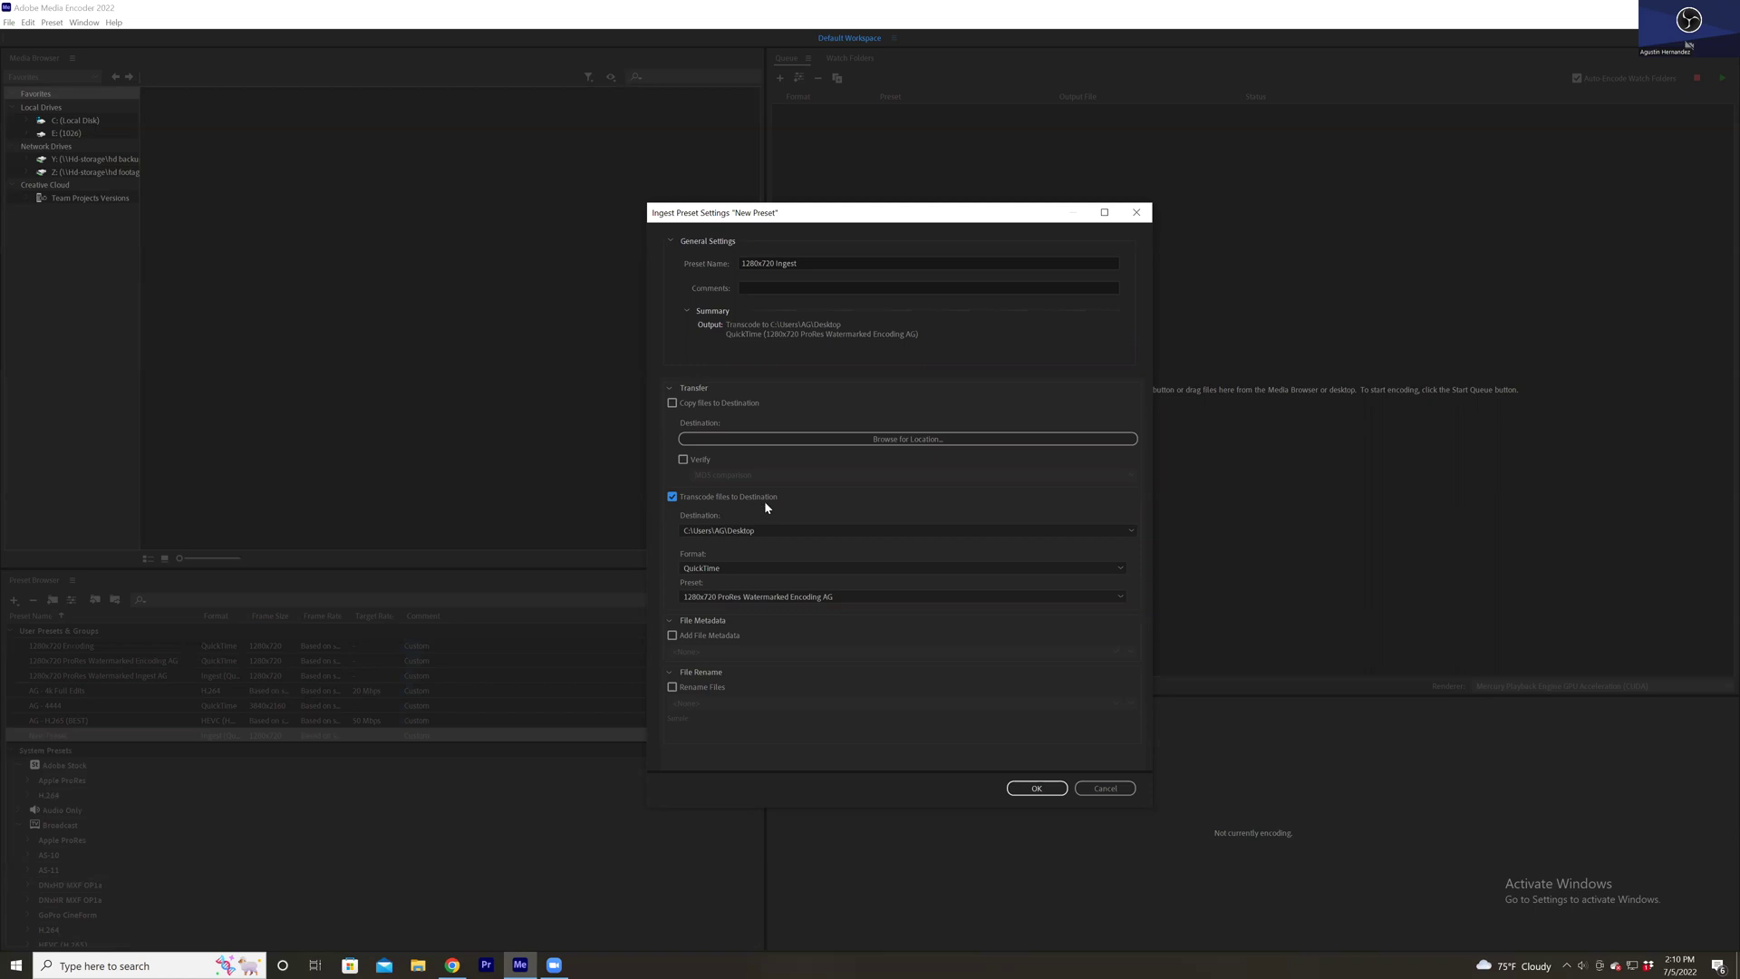
Set the preset's transcode destination to the Desktop.
left_click(732, 531)
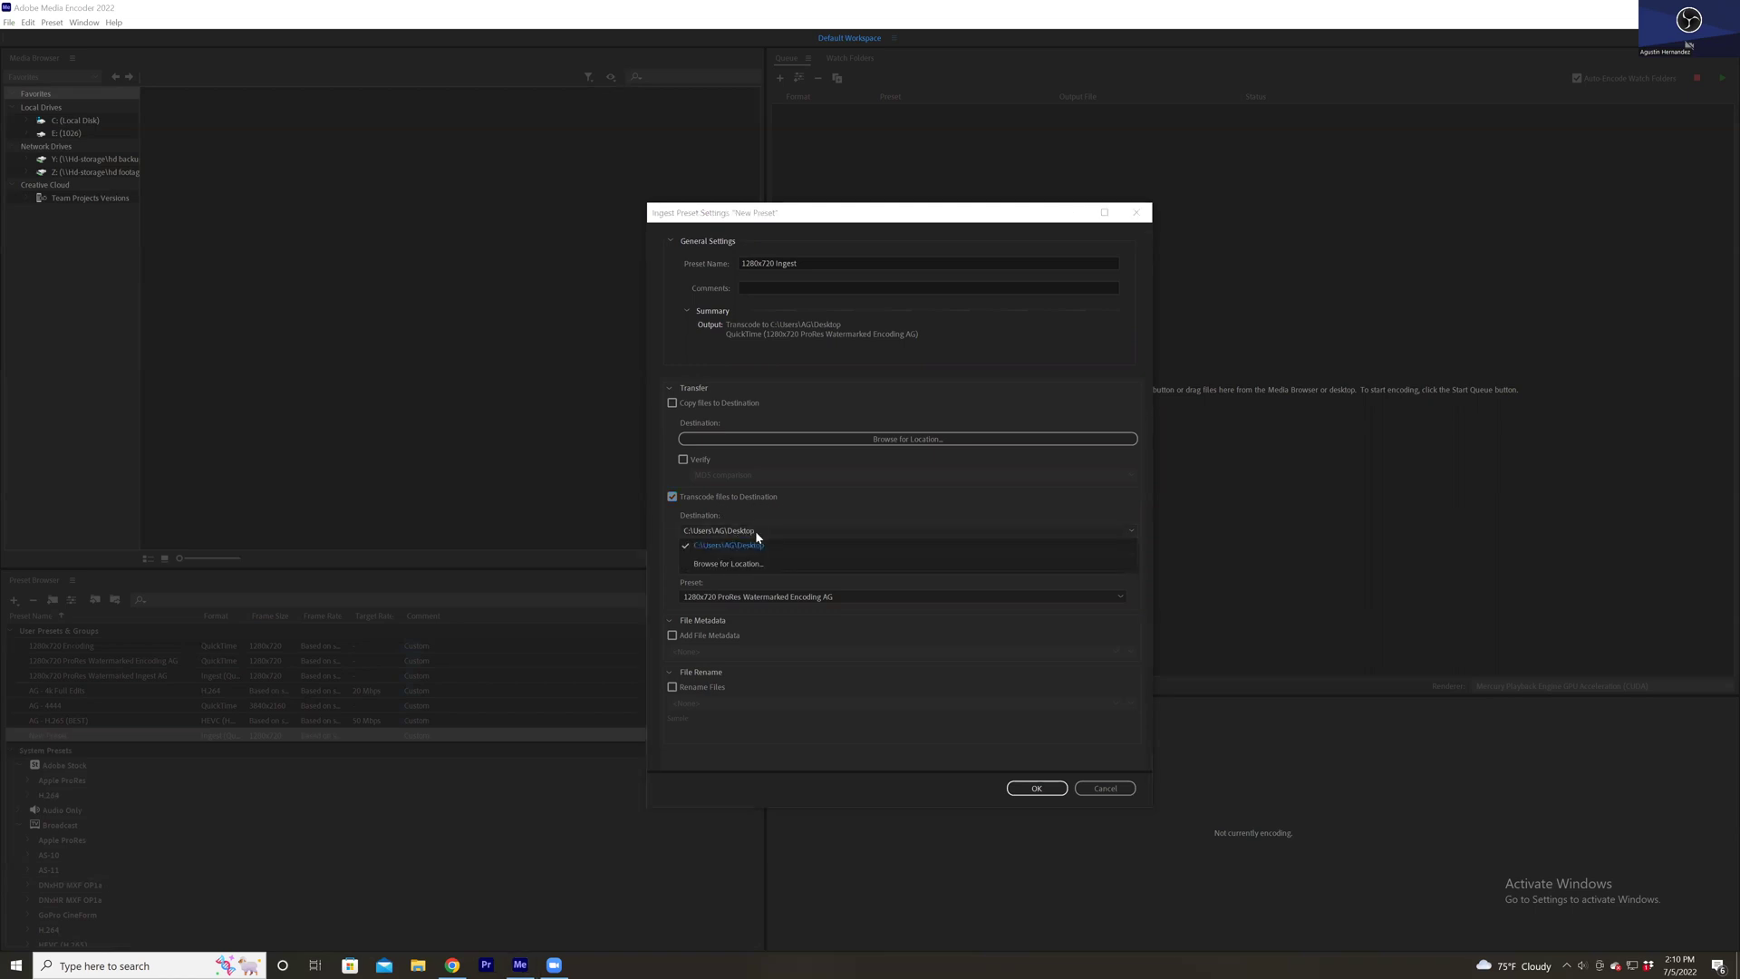
left_click(745, 563)
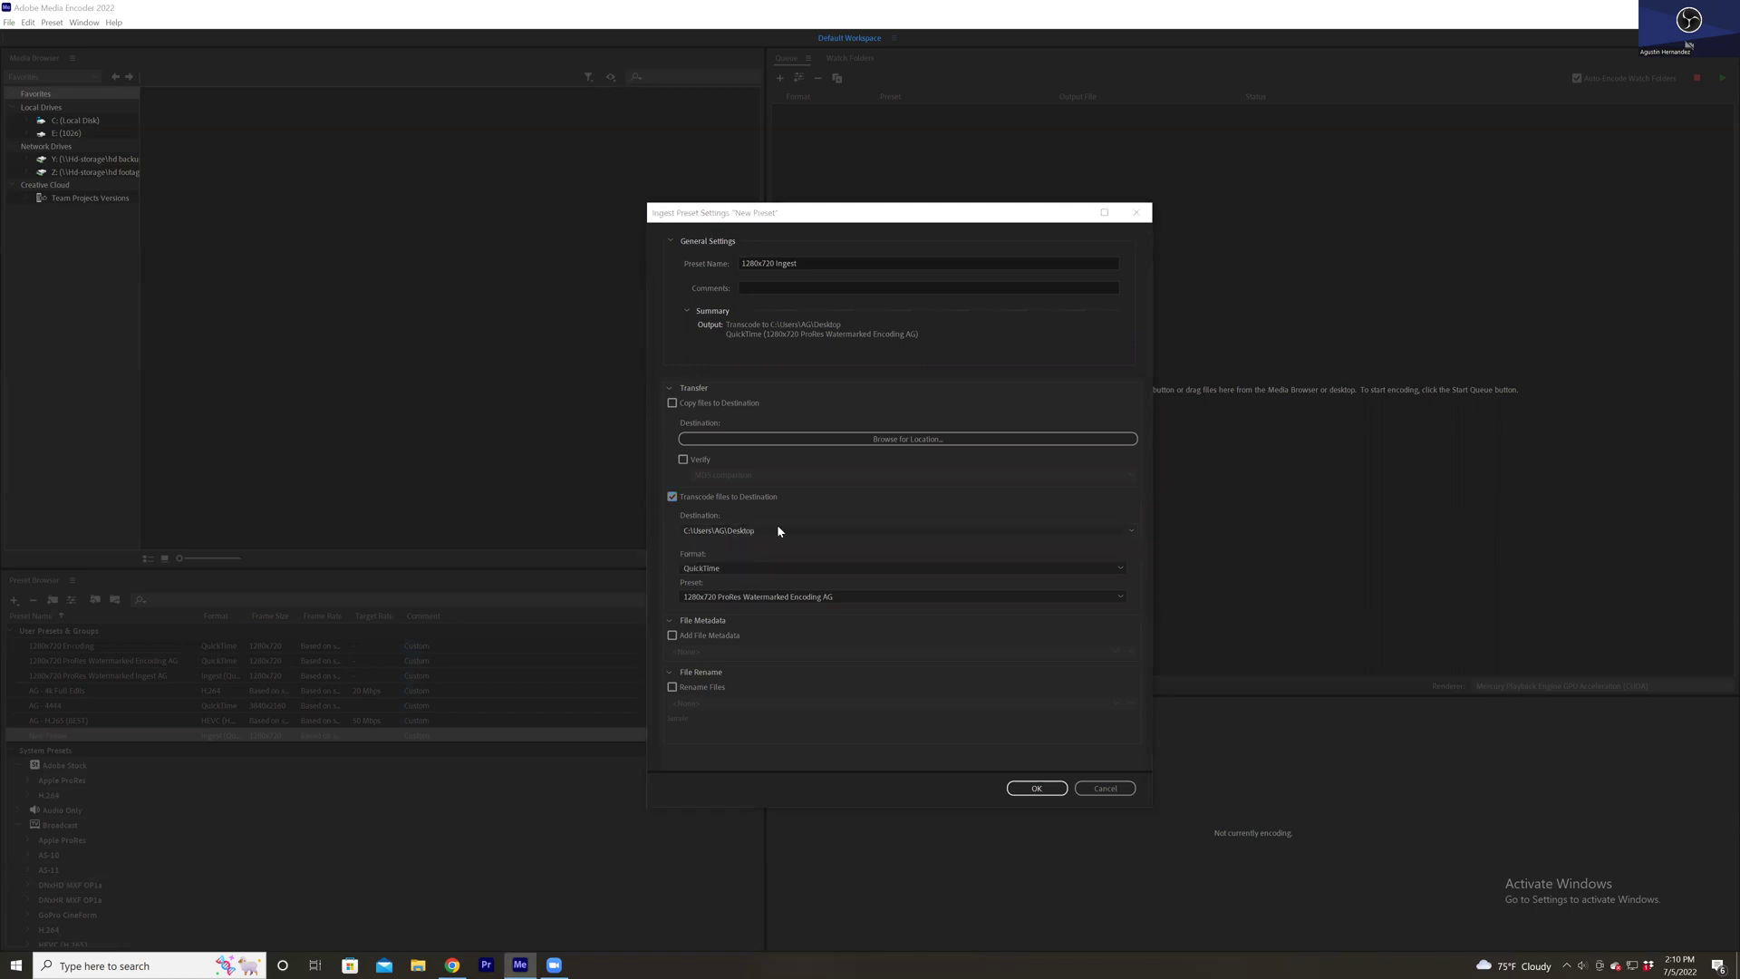
scroll(730, 354, "up", 2)
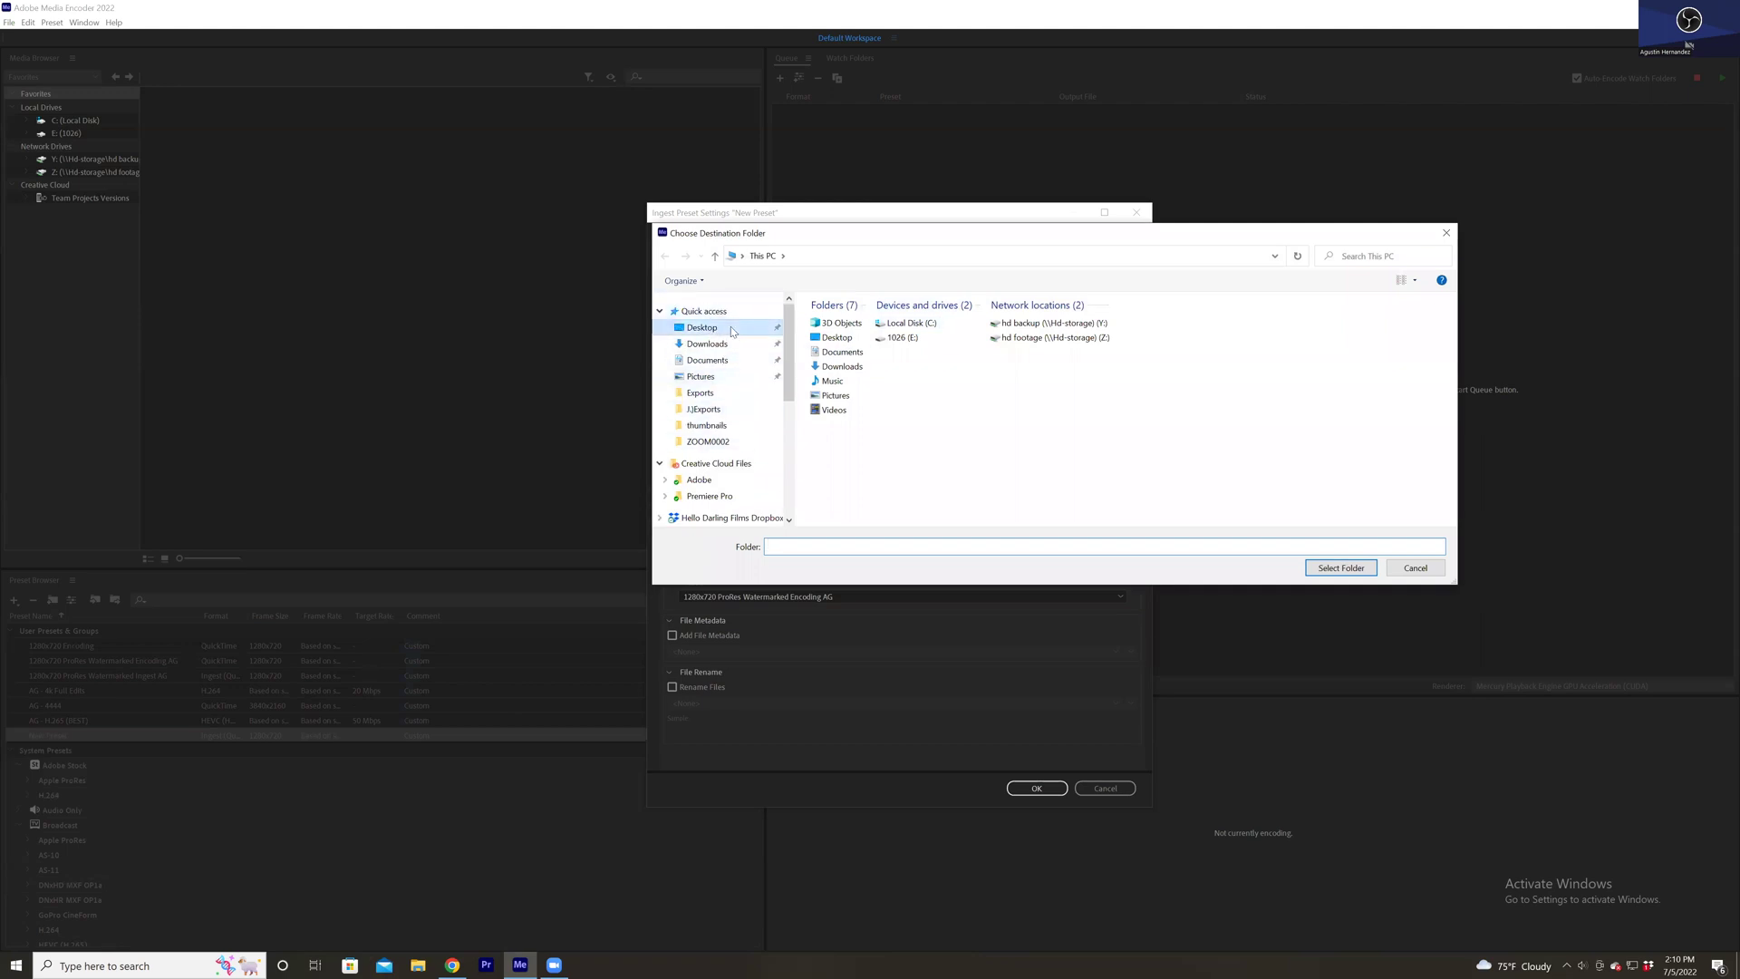
left_click(716, 330)
left_click(1341, 567)
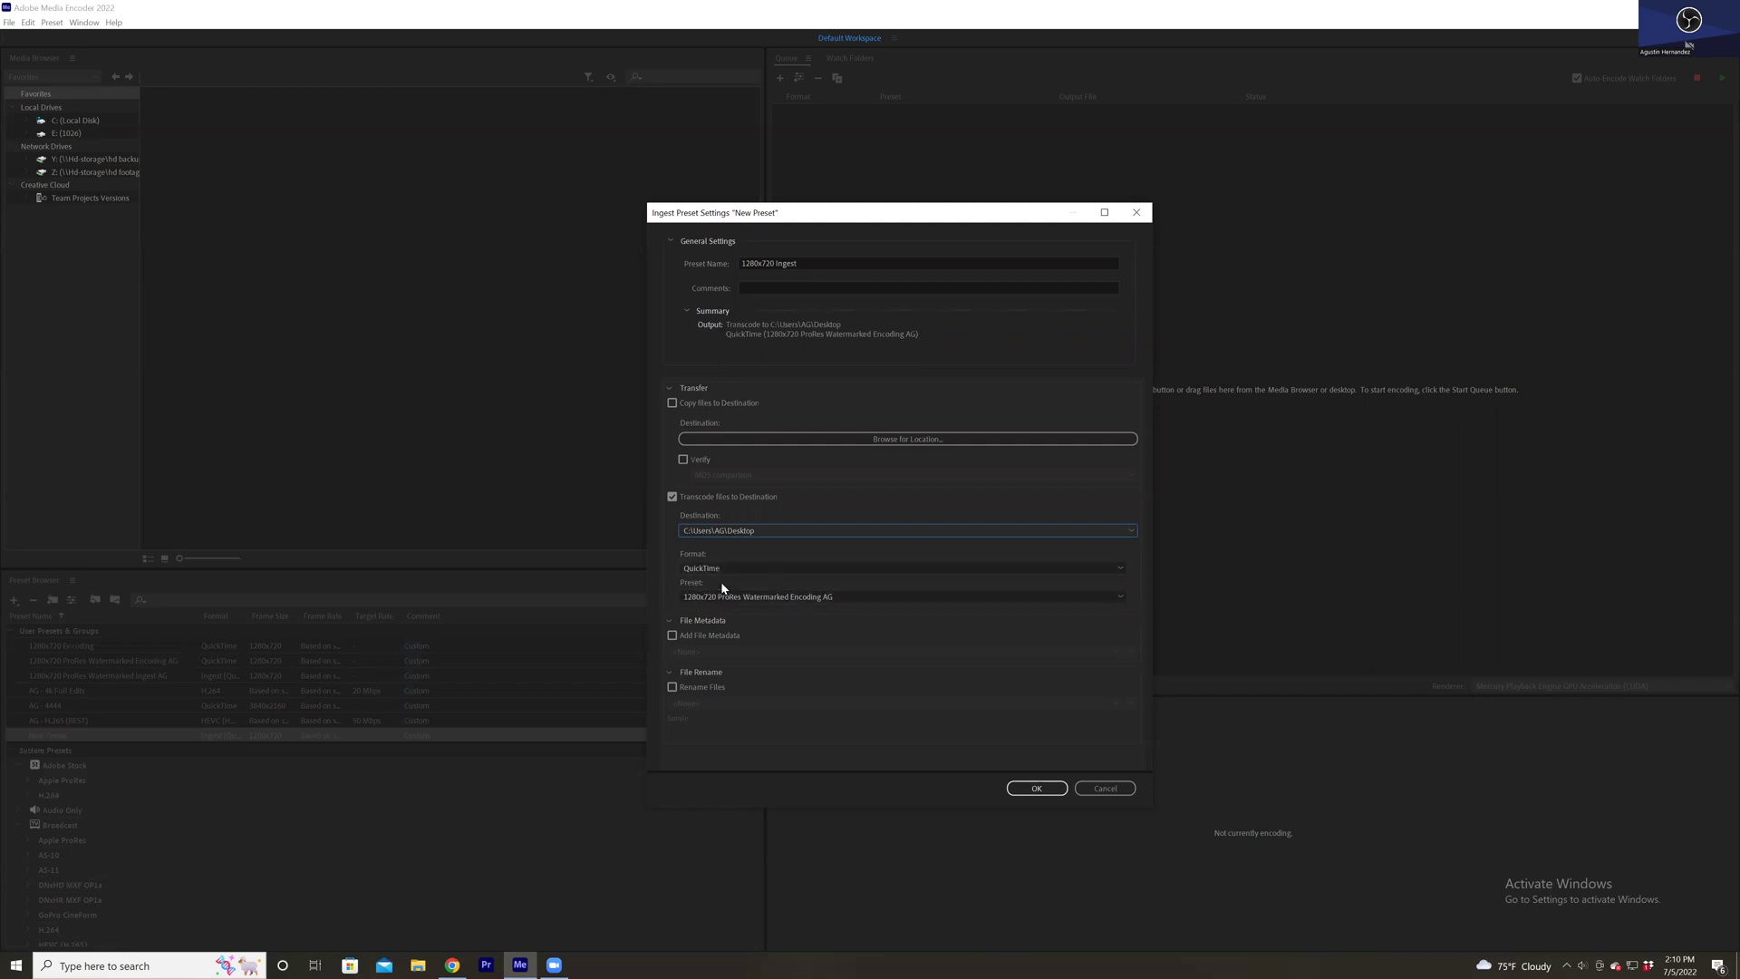
Choose 1280x720 Encoding as the transcode preset.
left_click(773, 598)
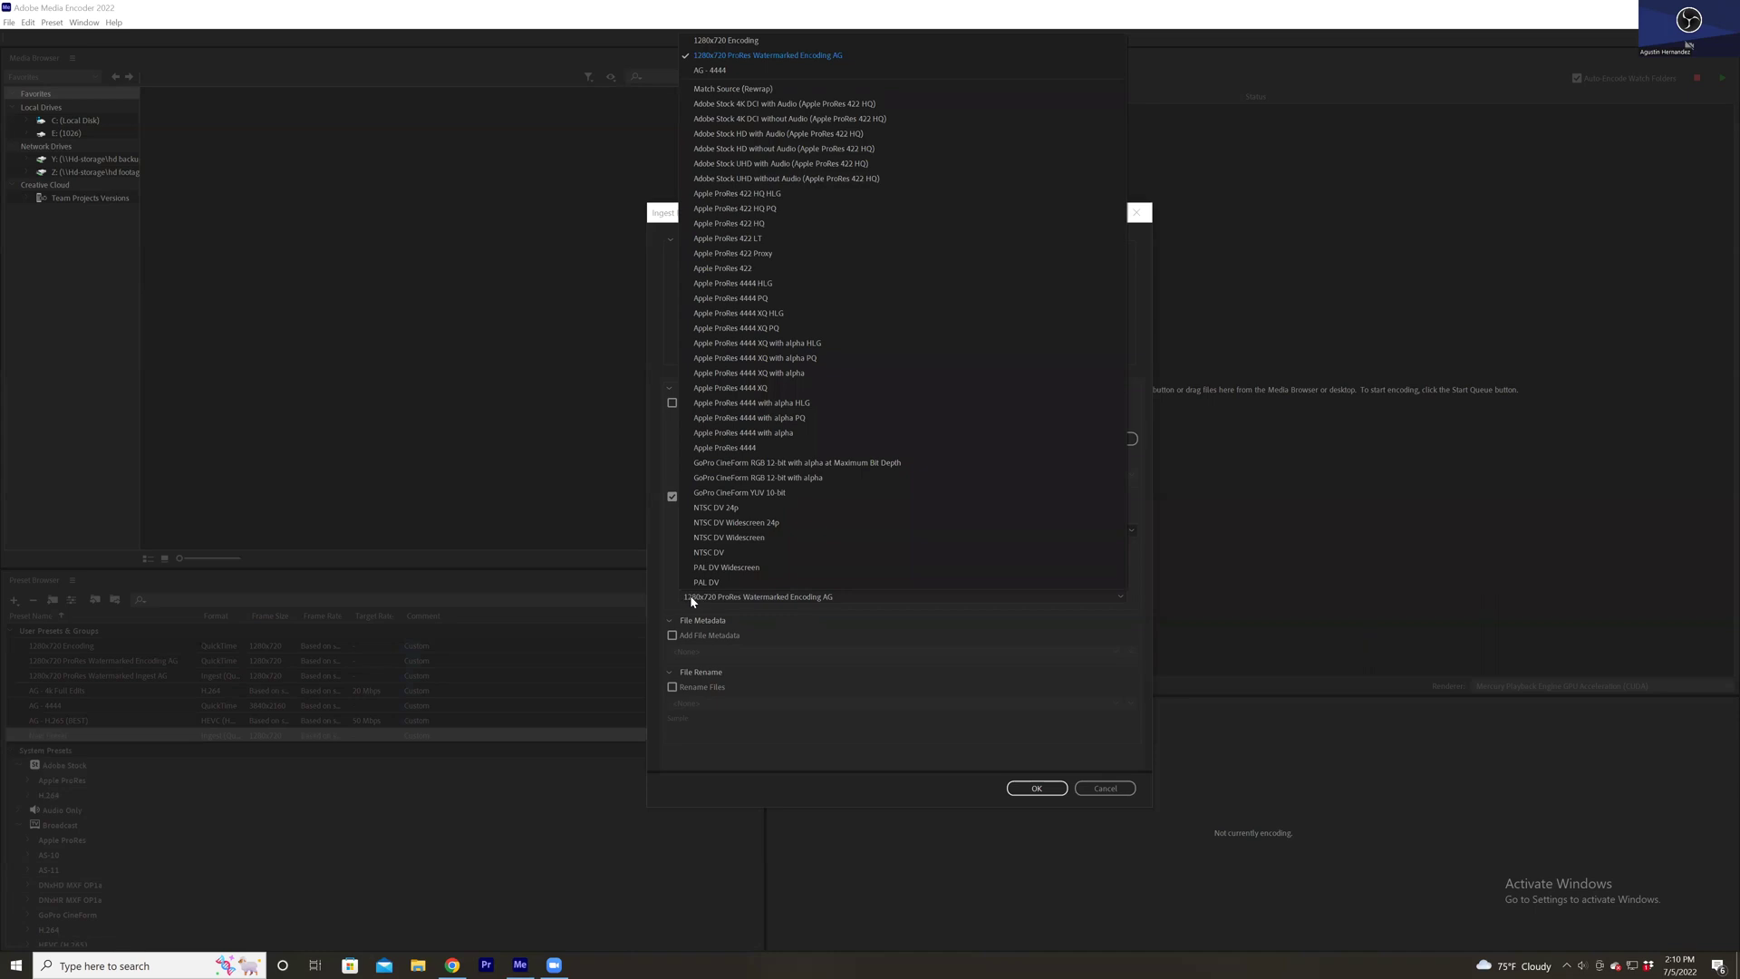
left_click(663, 580)
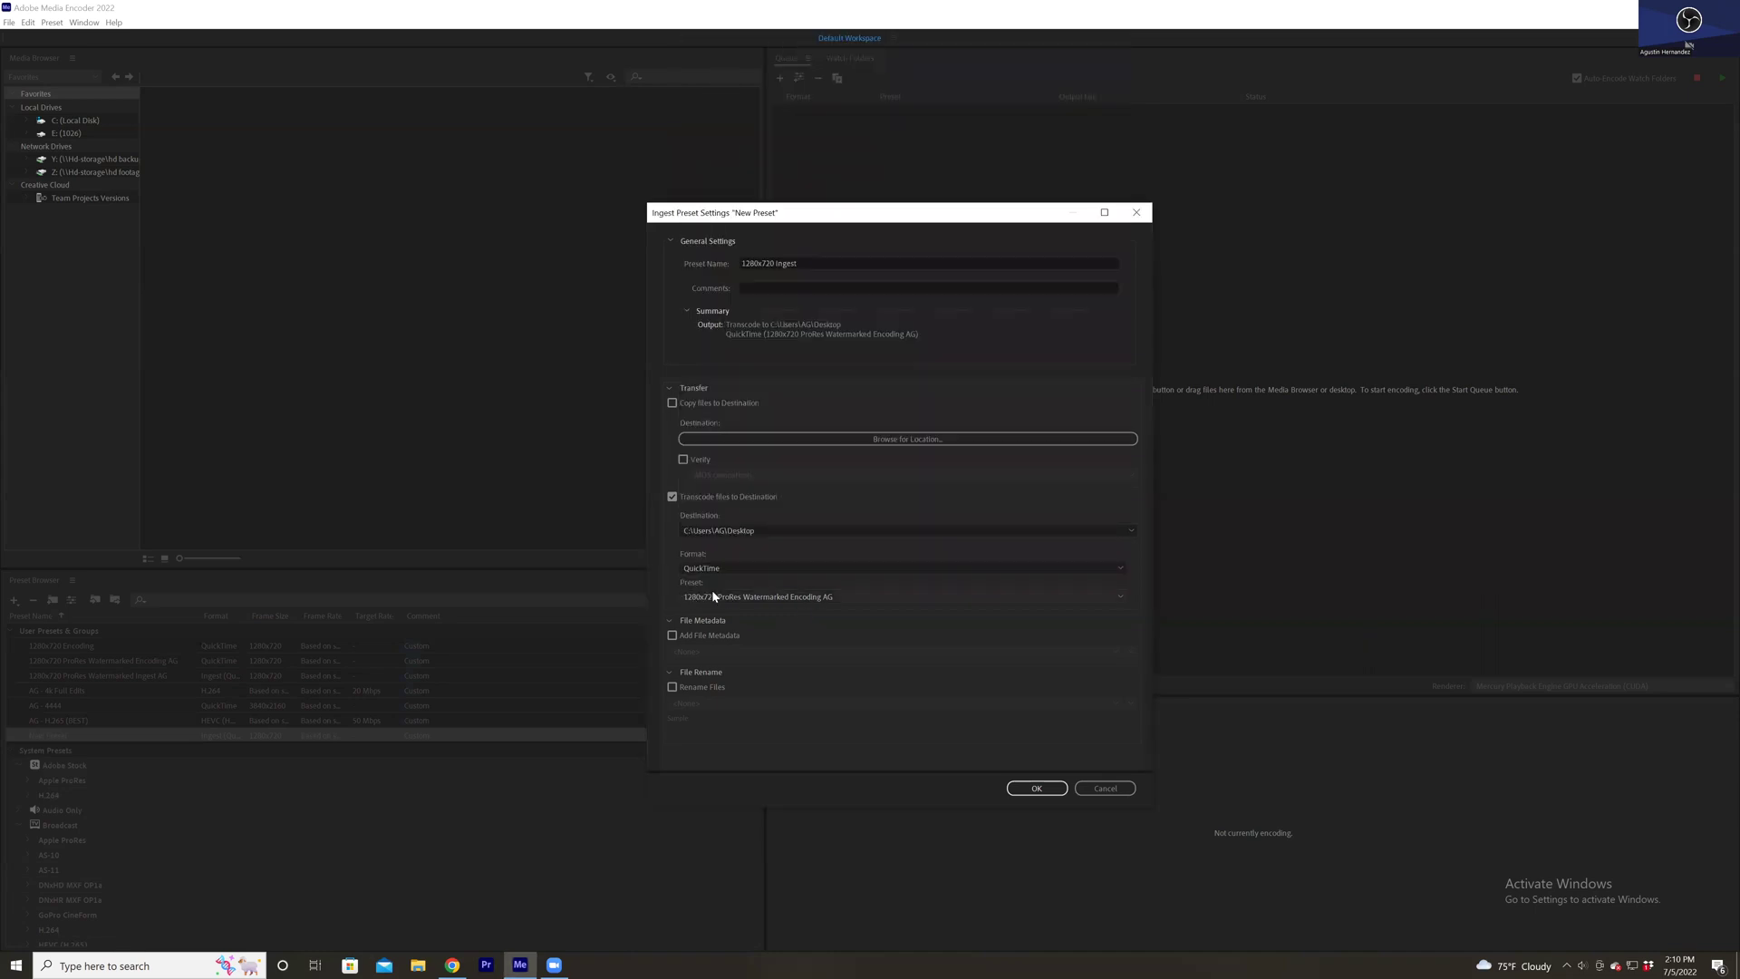
left_click(711, 594)
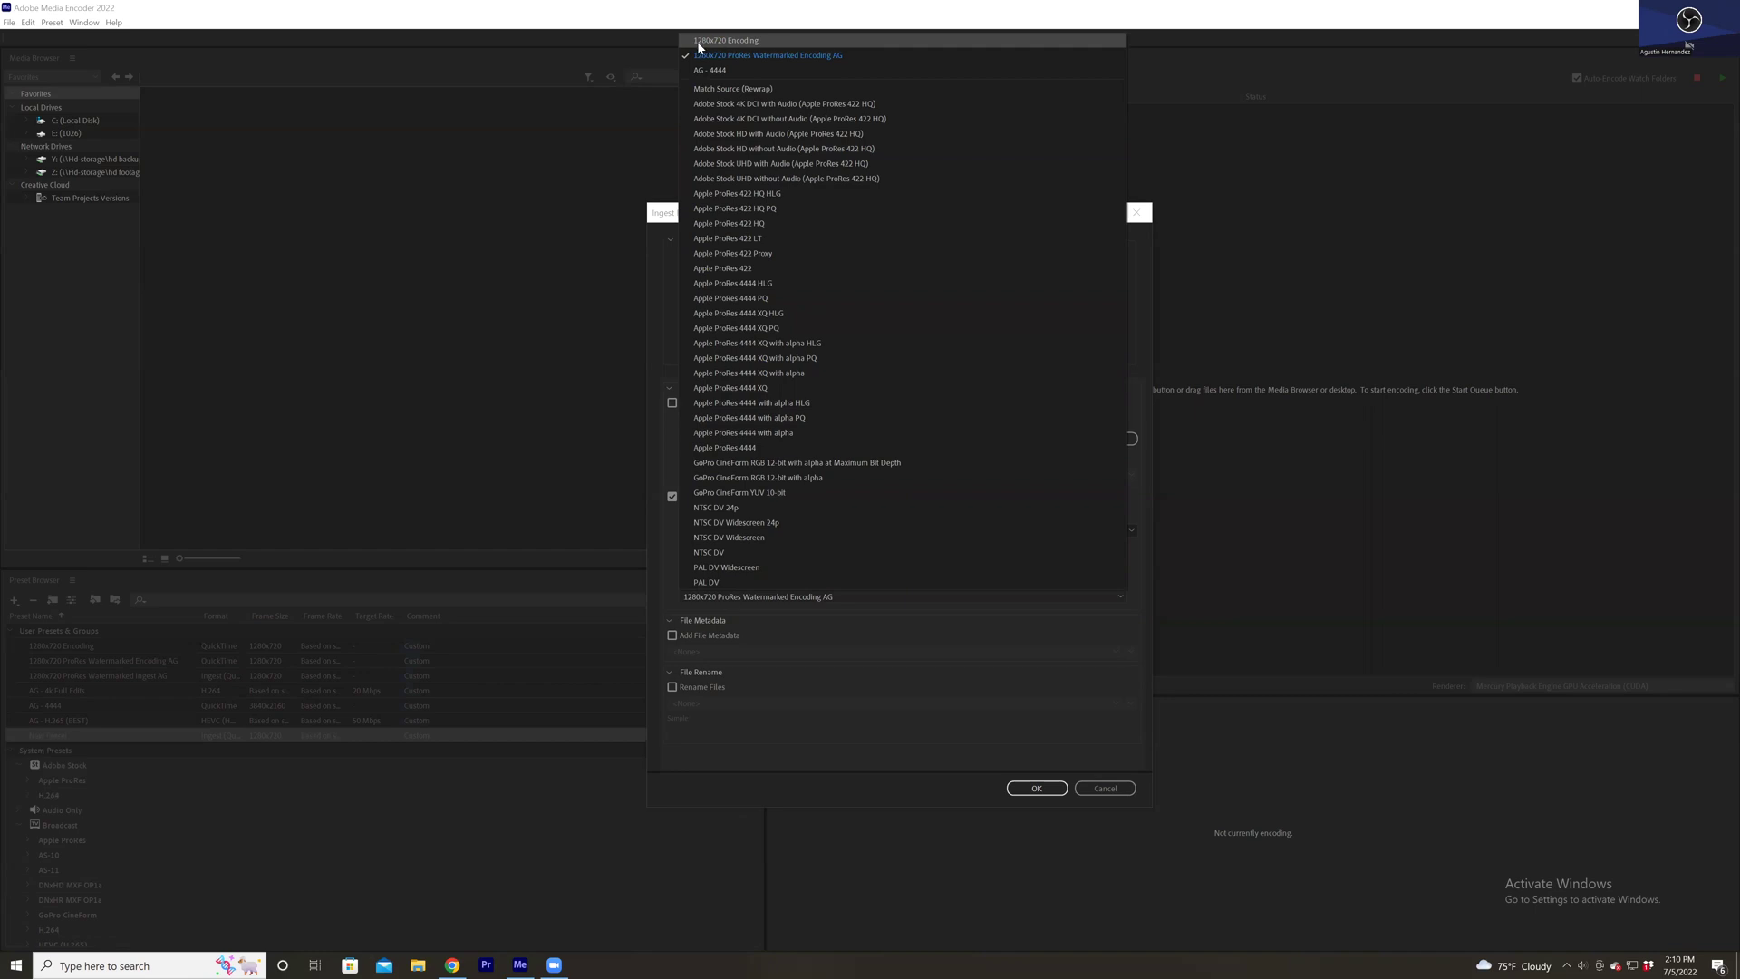
left_click(767, 40)
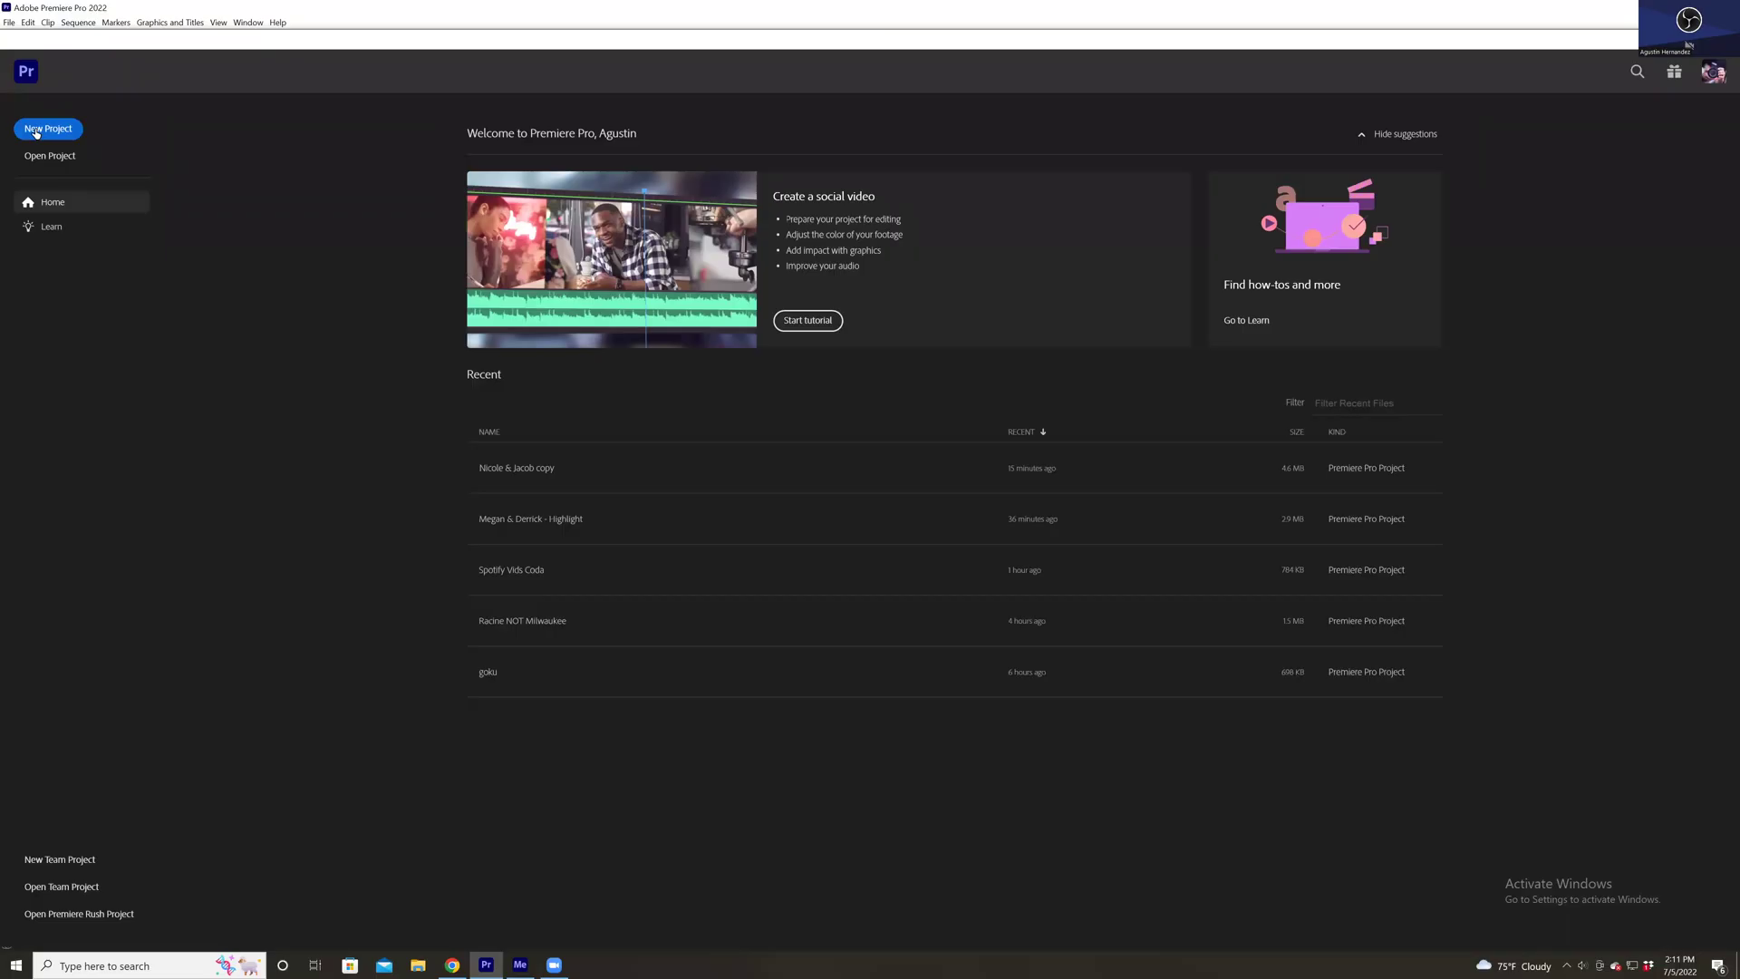
Start a new Premiere project and choose a custom project location.
left_click(36, 131)
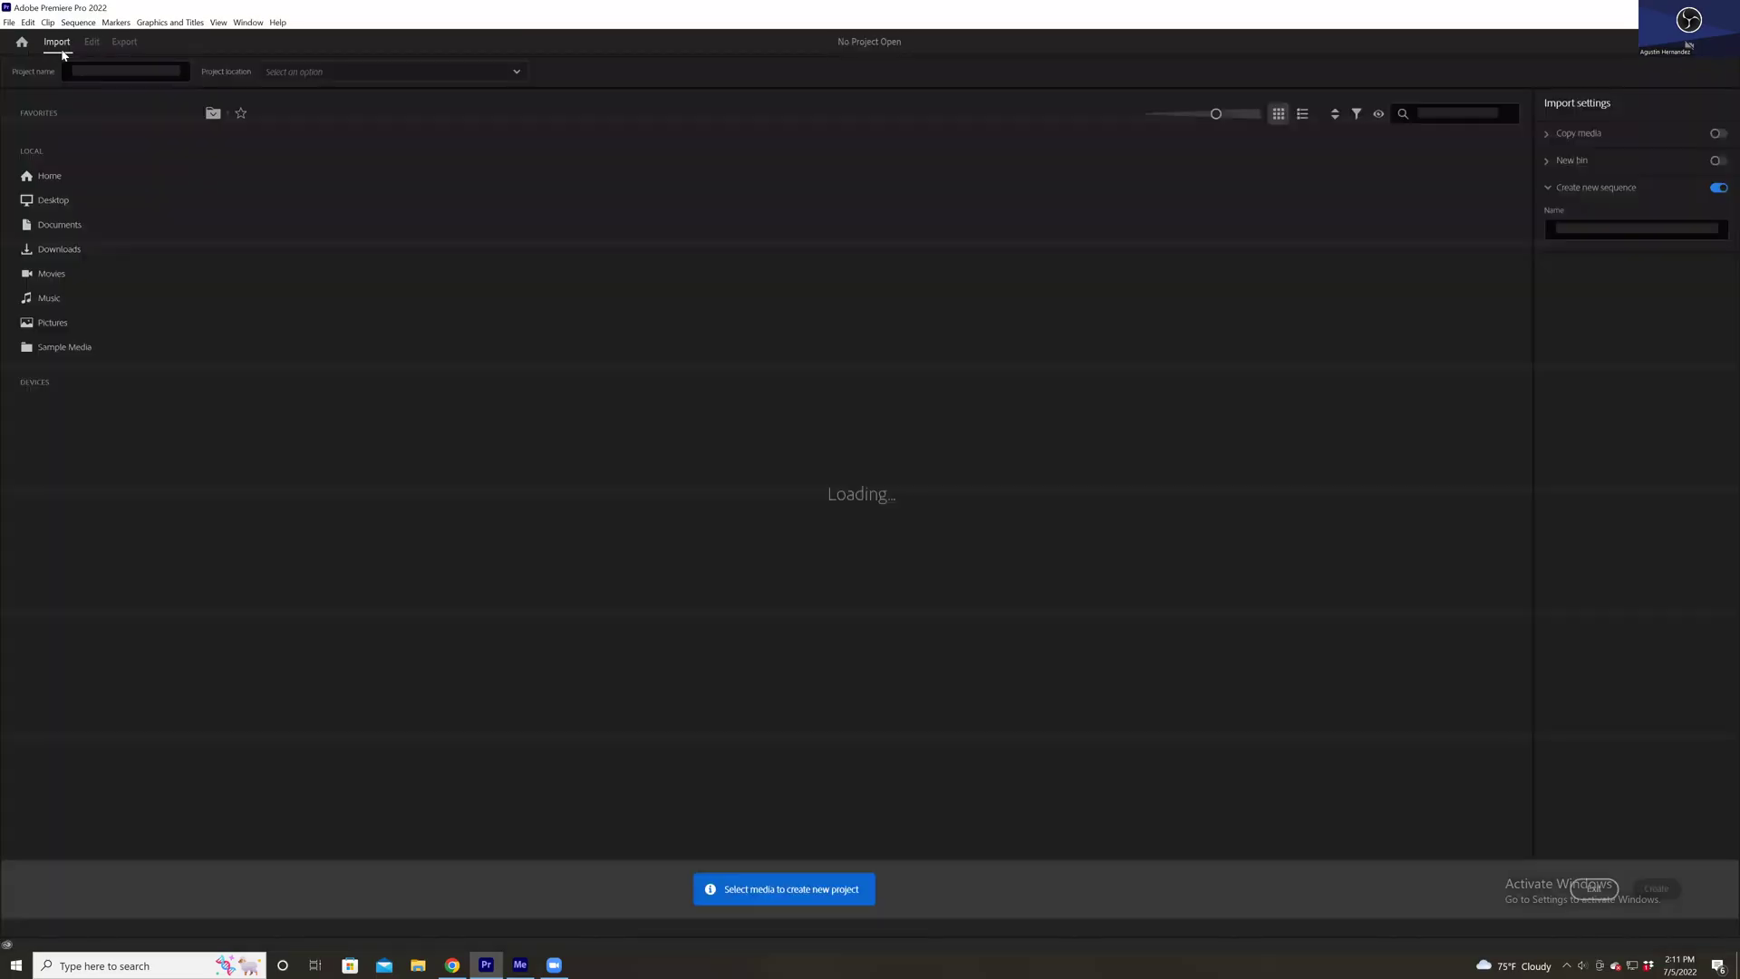
left_click(390, 72)
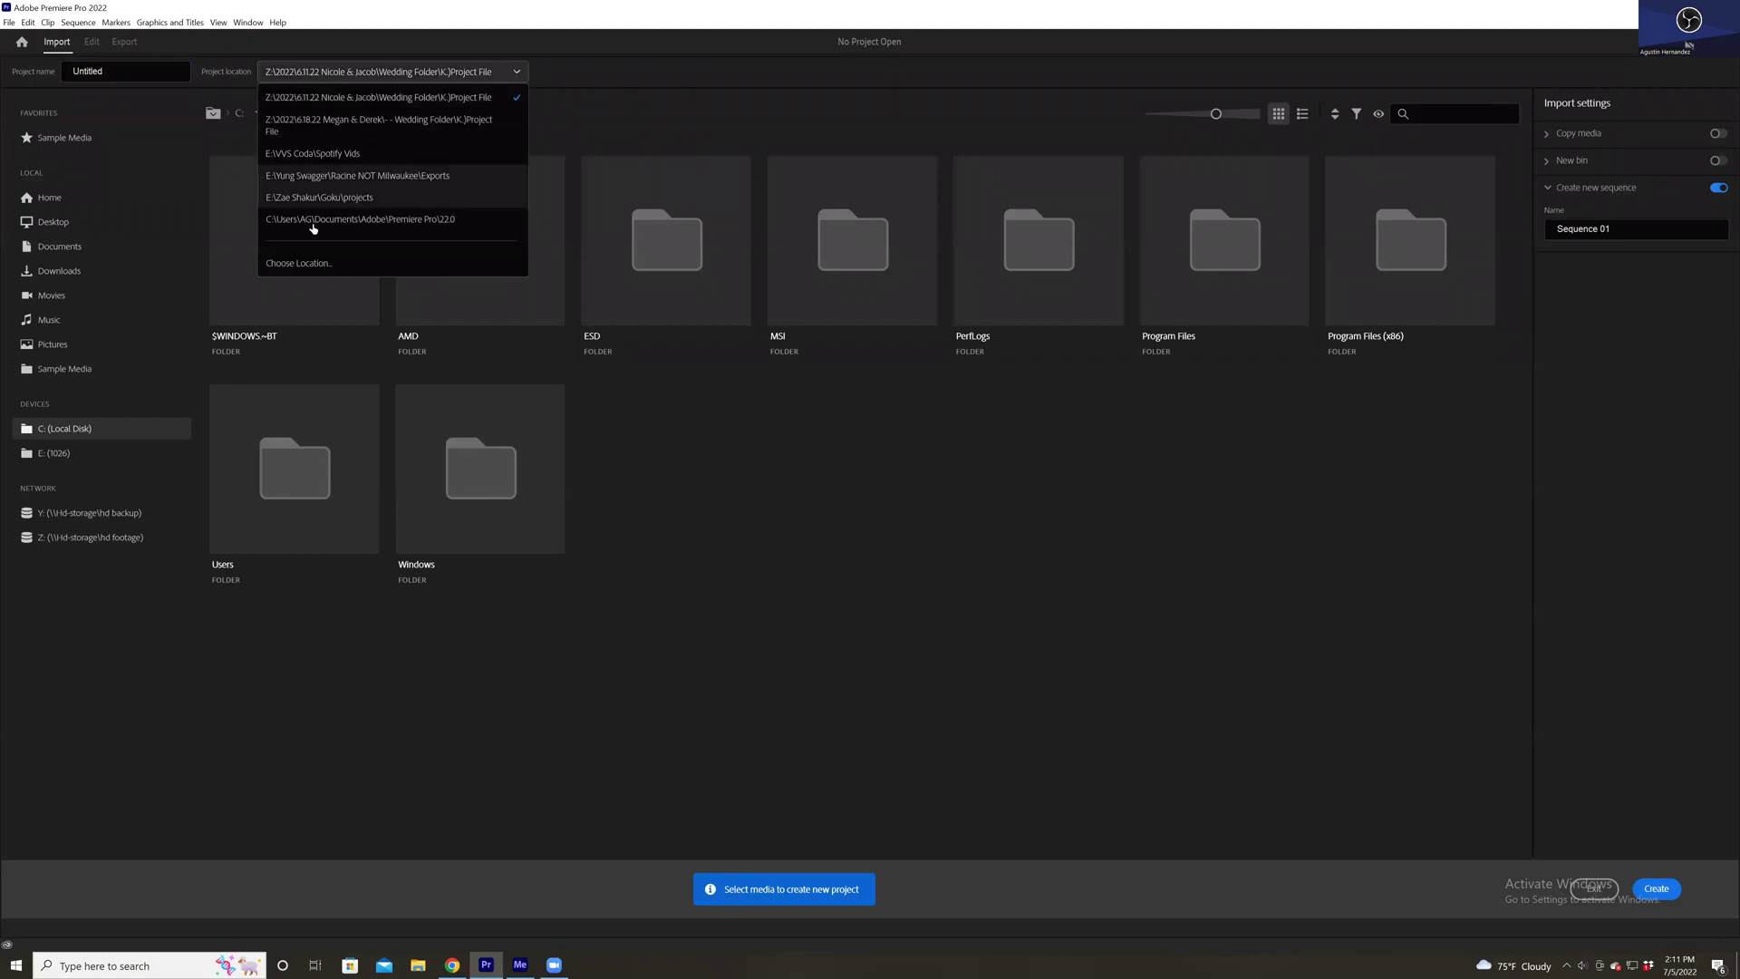
left_click(299, 262)
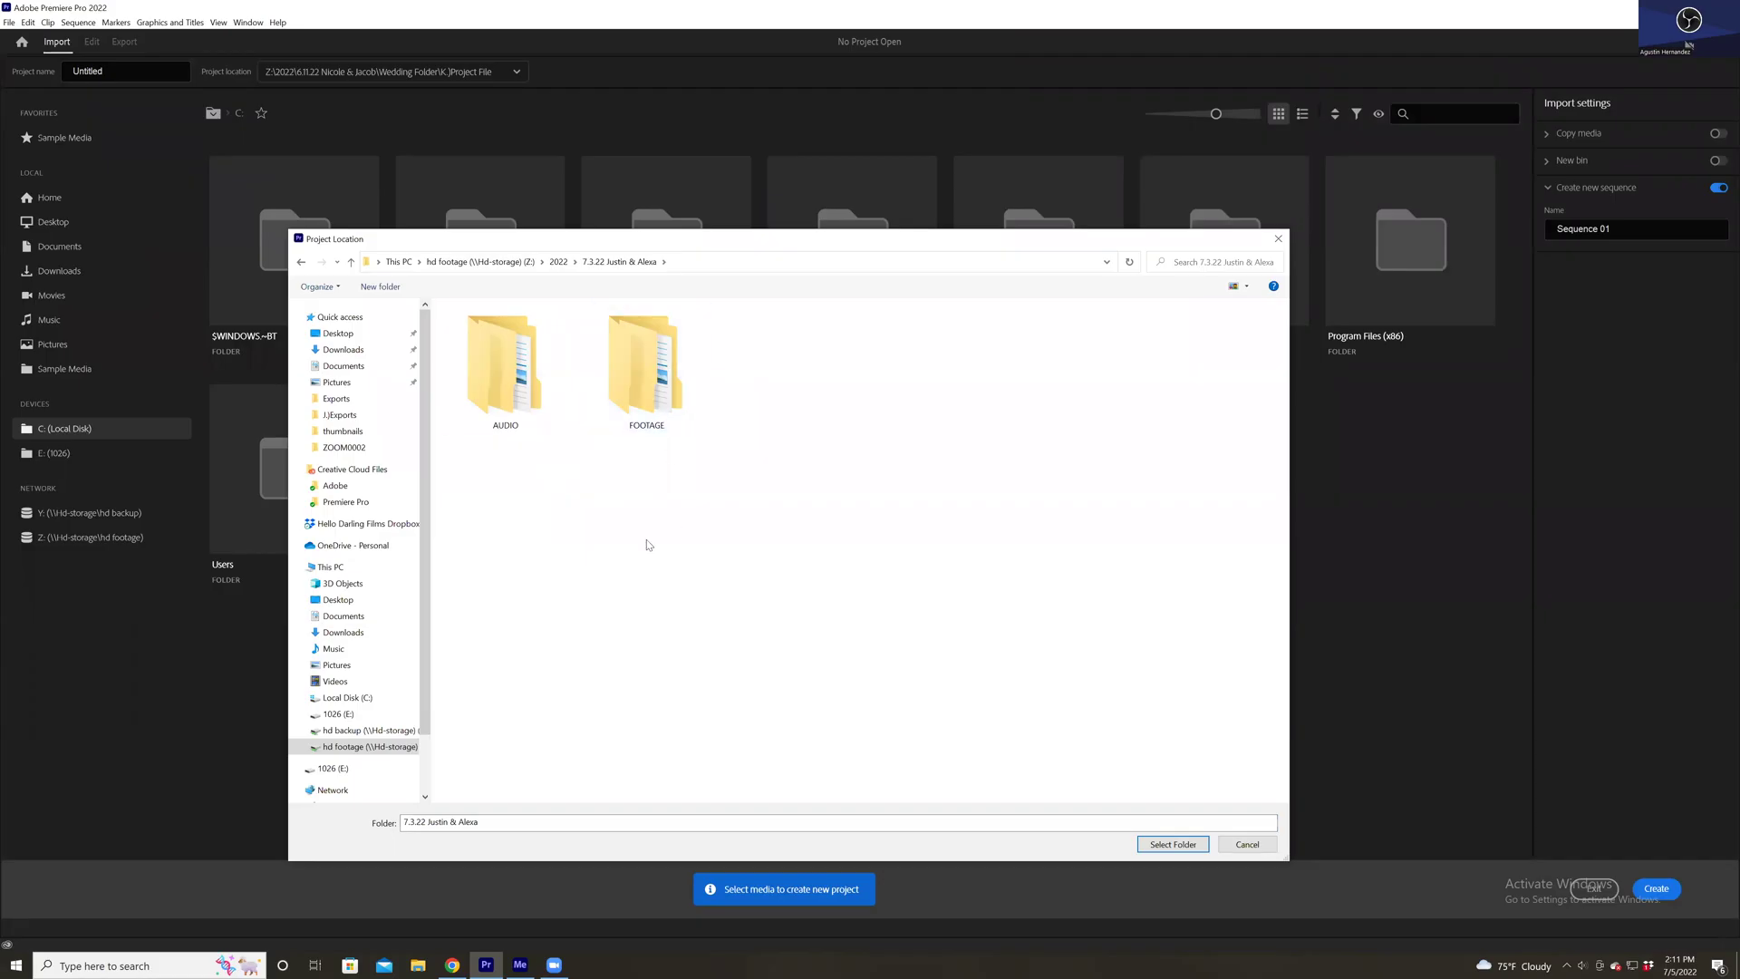
Create a Proxys folder in the wedding folder as the project location and name the project J&A.
right_click(791, 538)
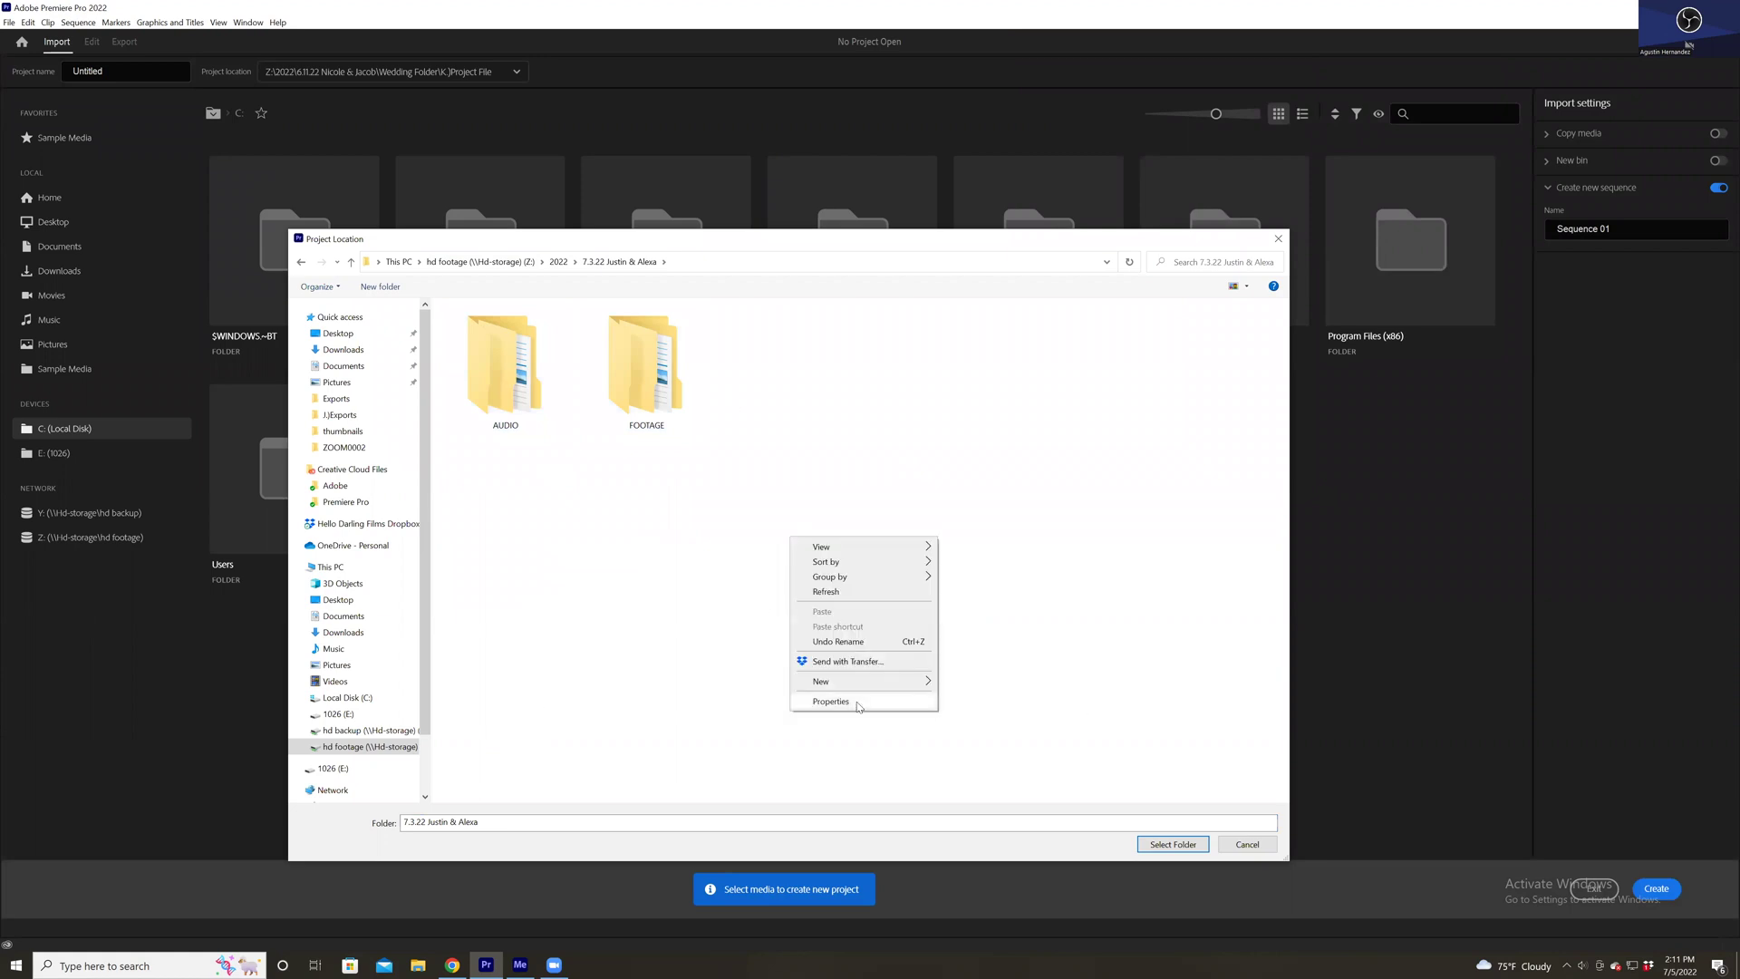
left_click(974, 685)
type("P")
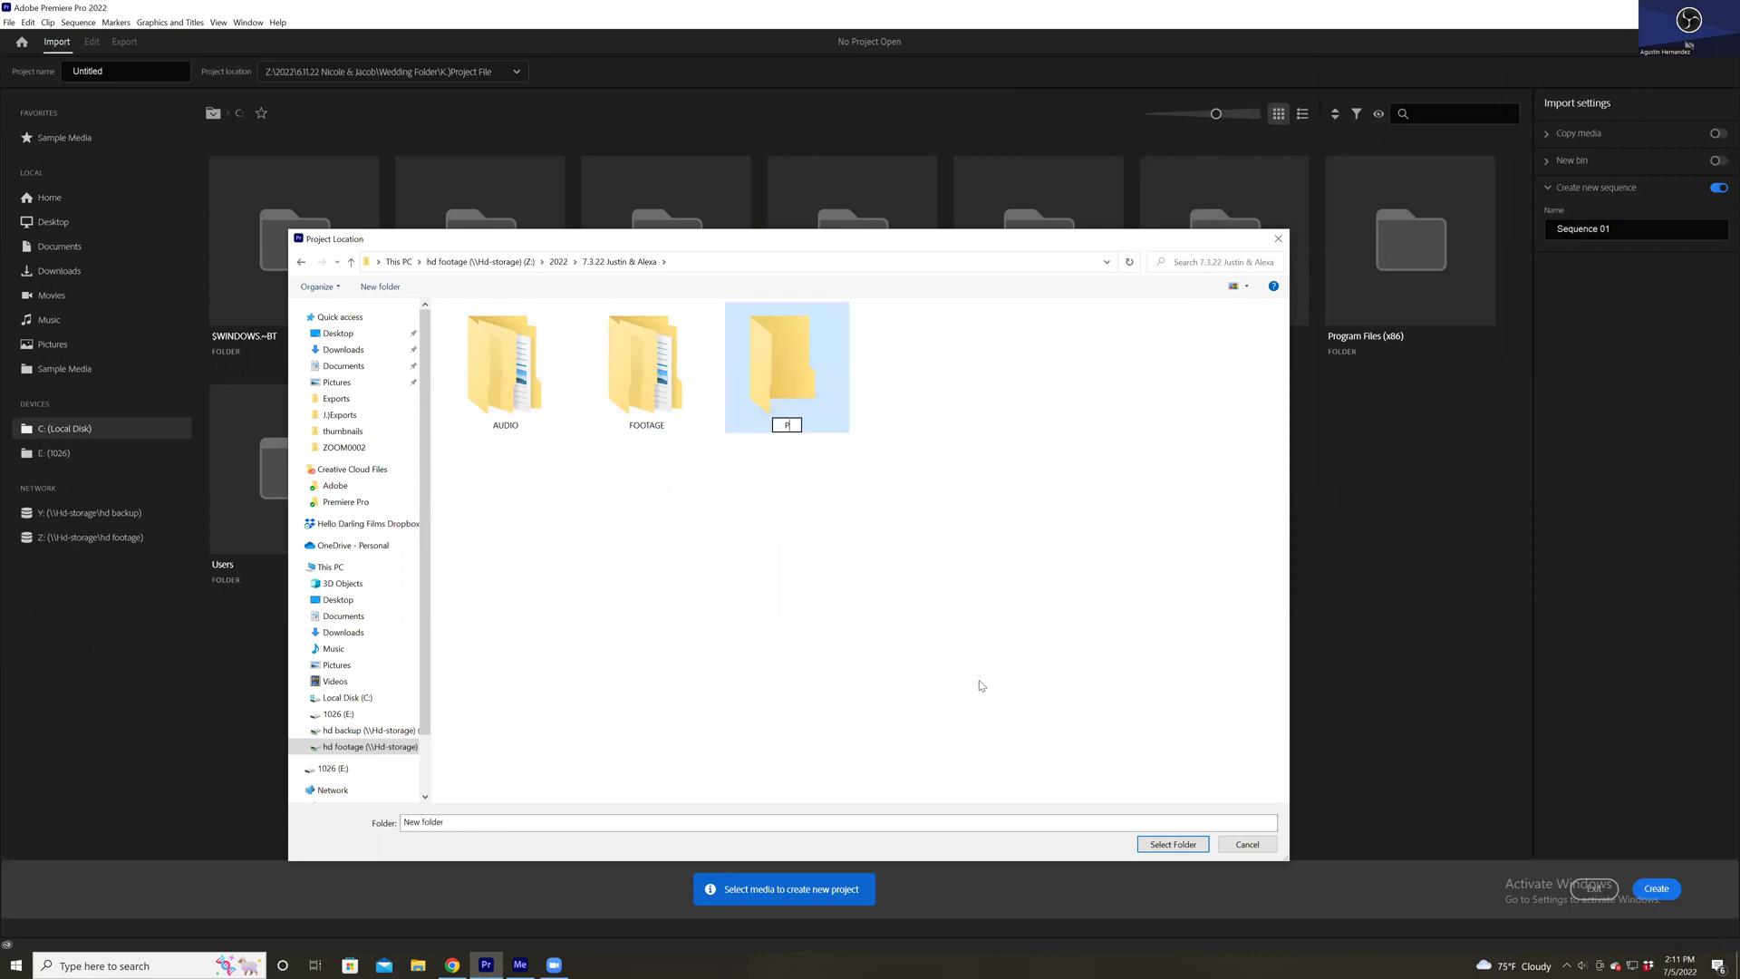
type("roxys")
key("Return")
key("Return")
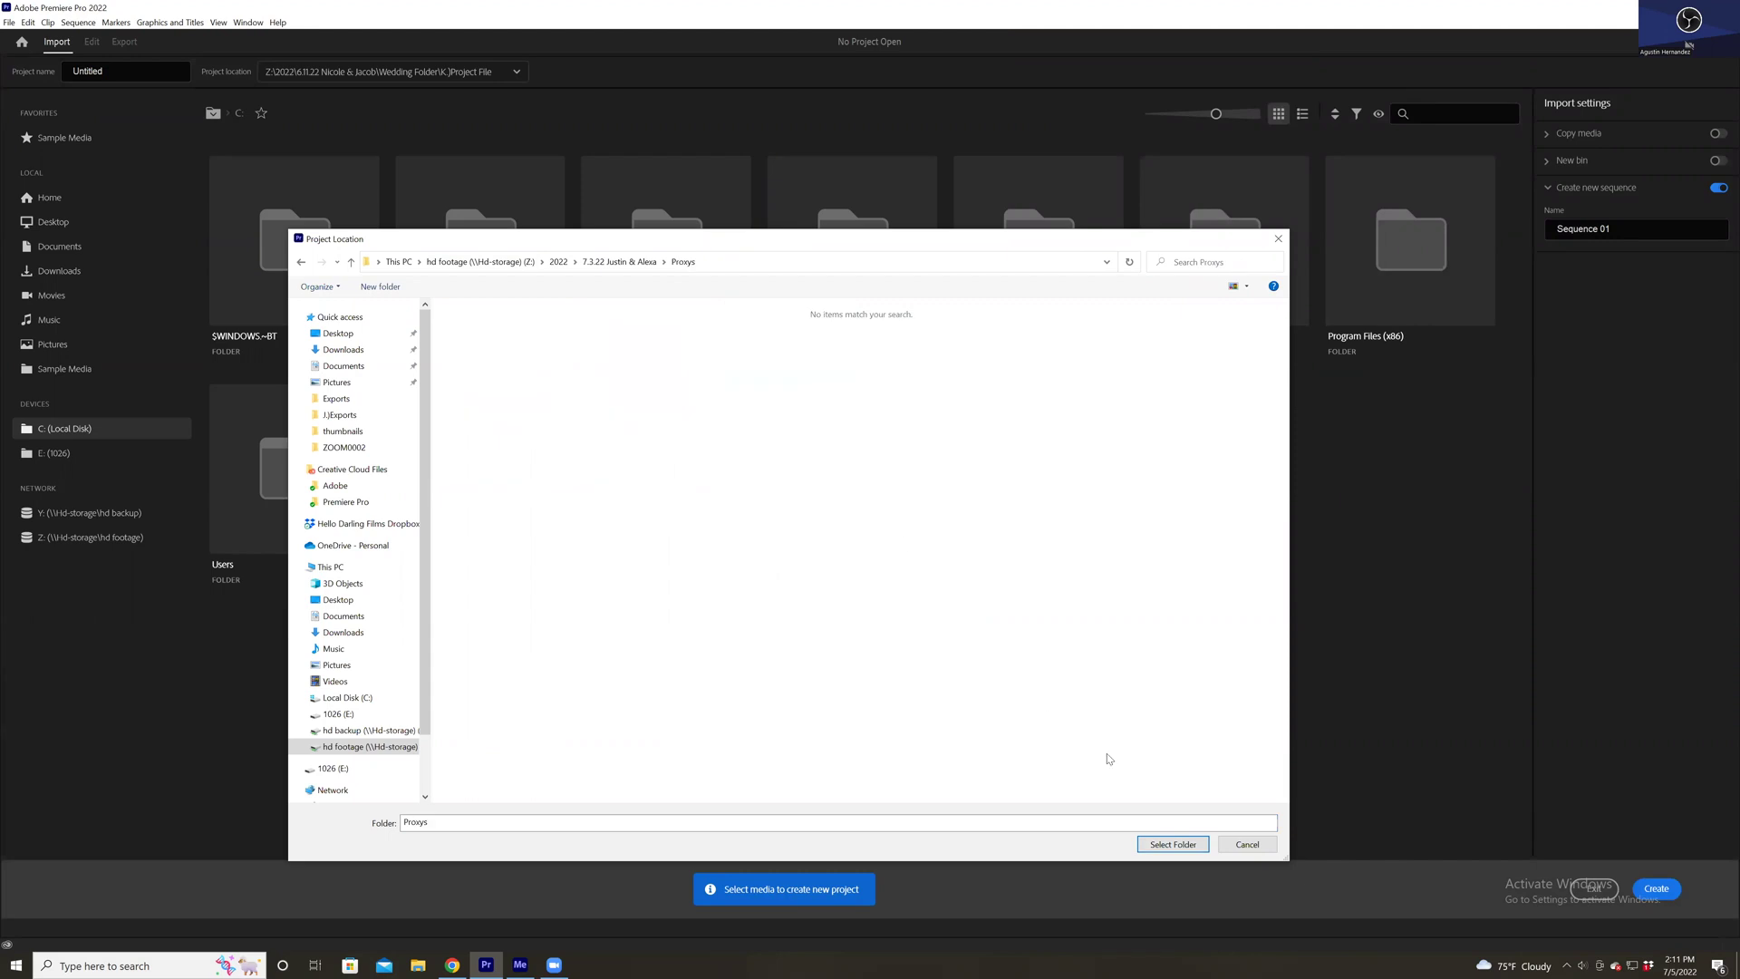
left_click(1169, 841)
left_click_drag(133, 70, 43, 63)
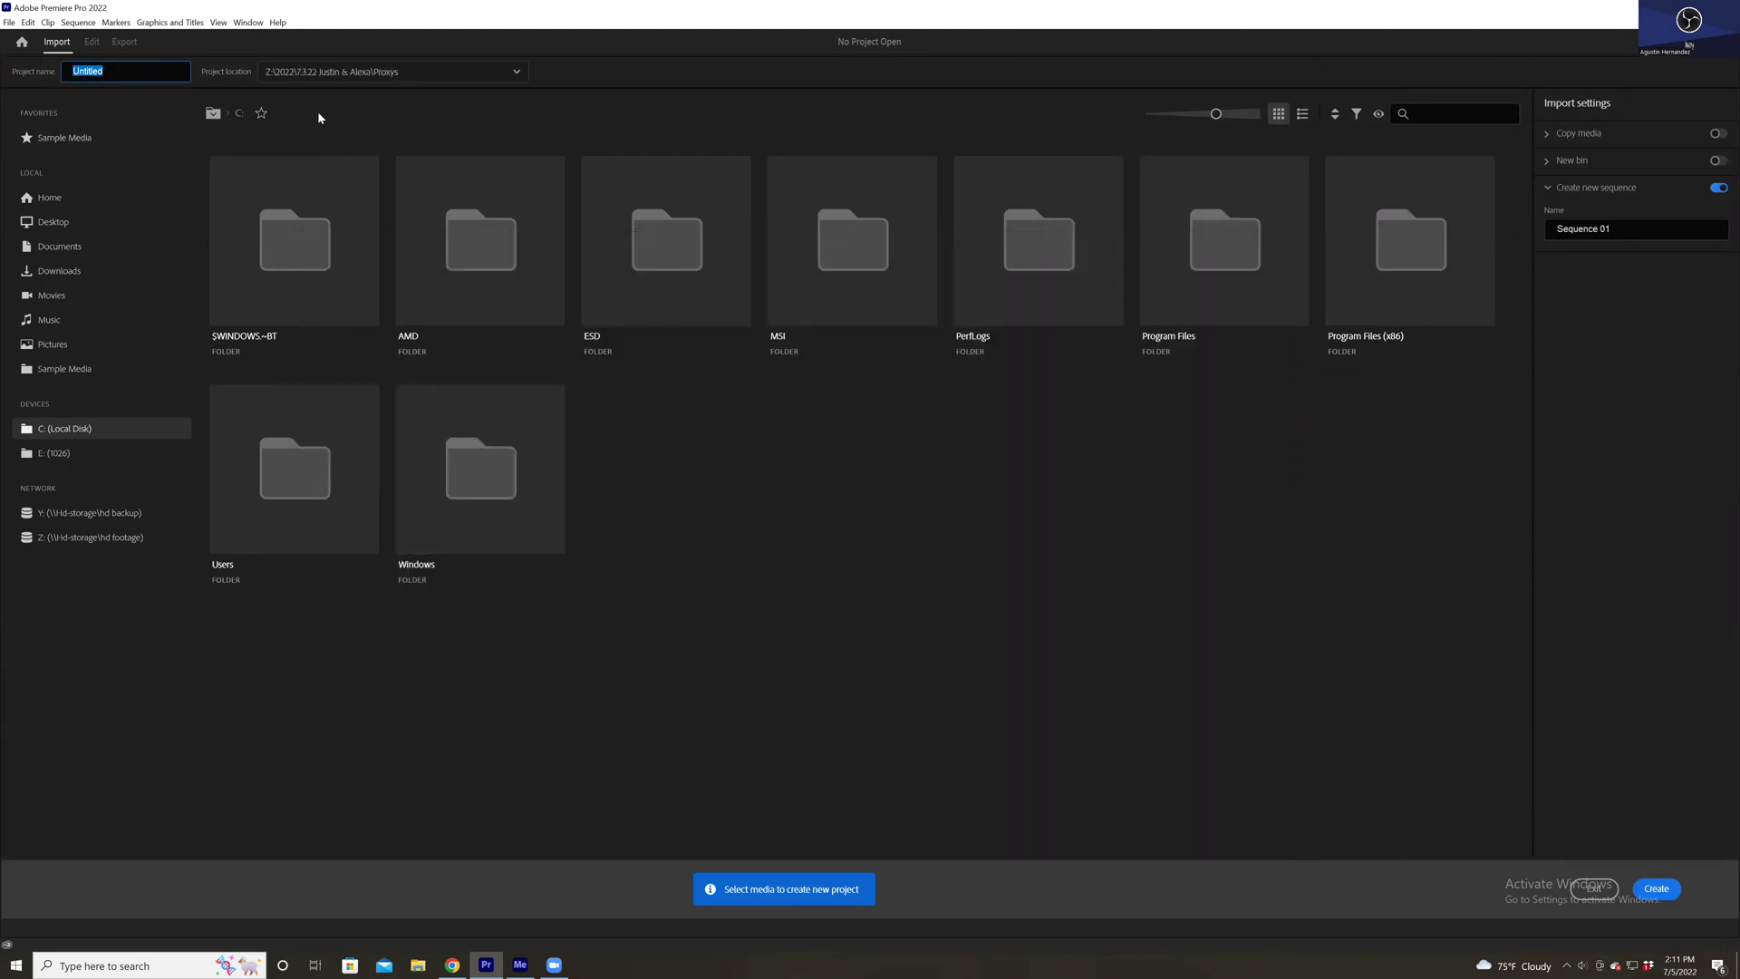
type("J")
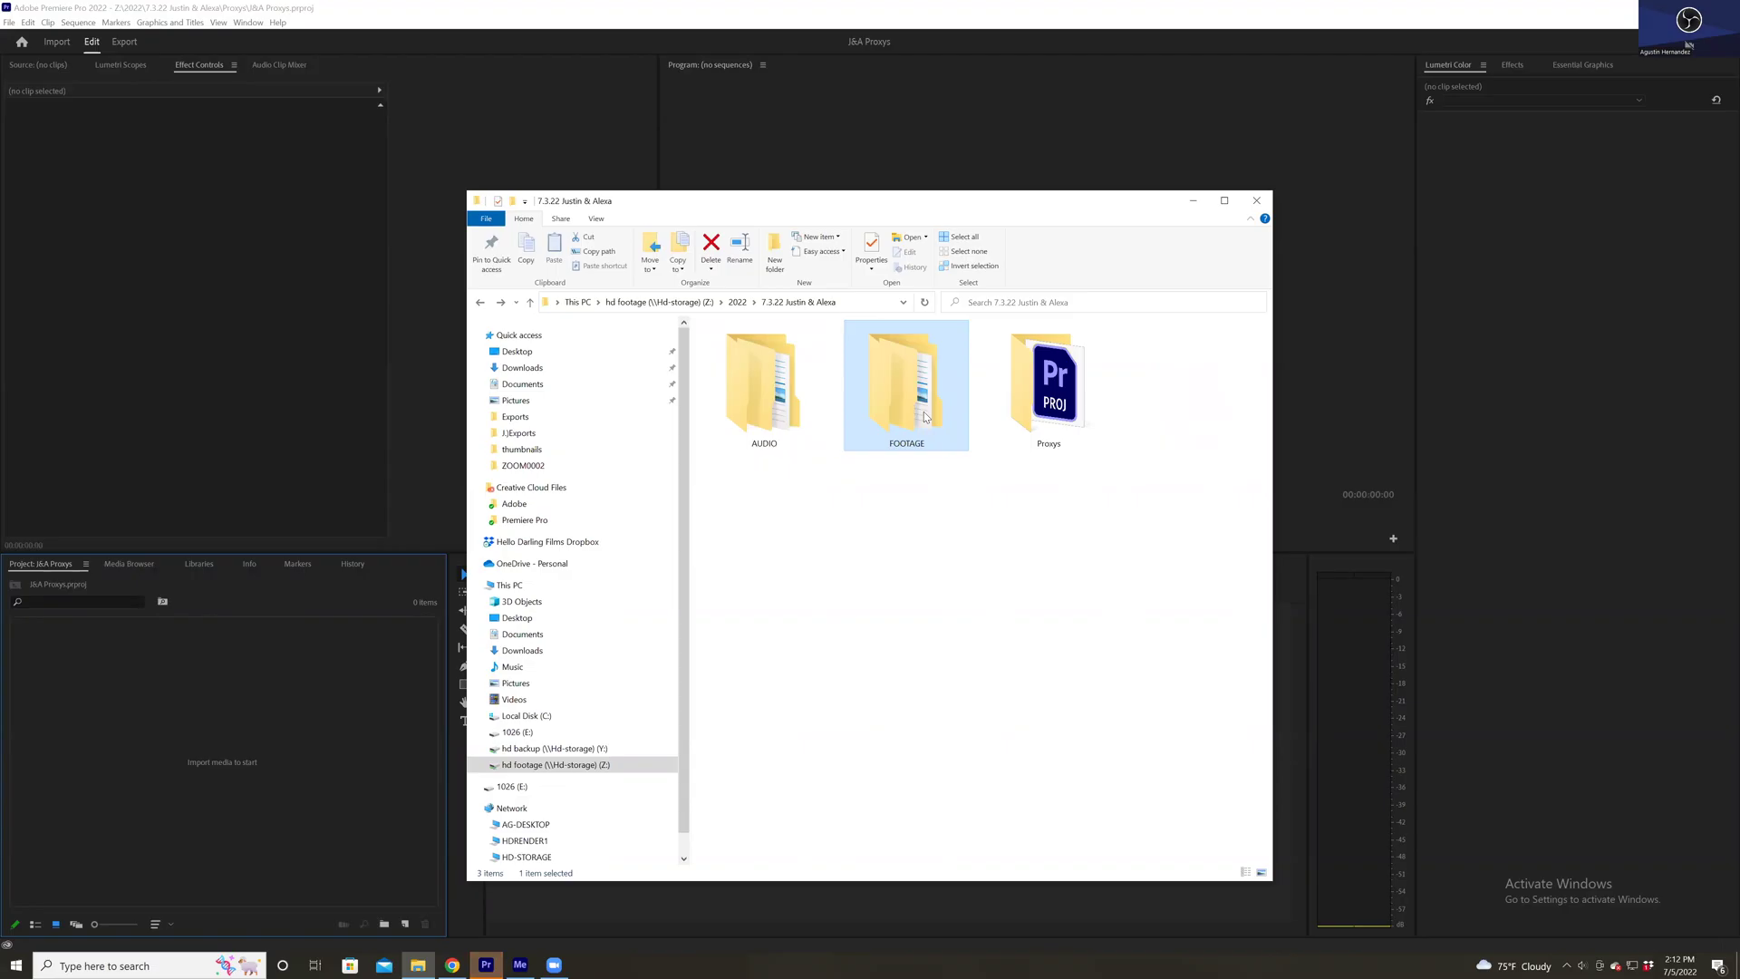
Import the four CARD folders from FOOTAGE into the Premiere project as bins.
double_click(925, 416)
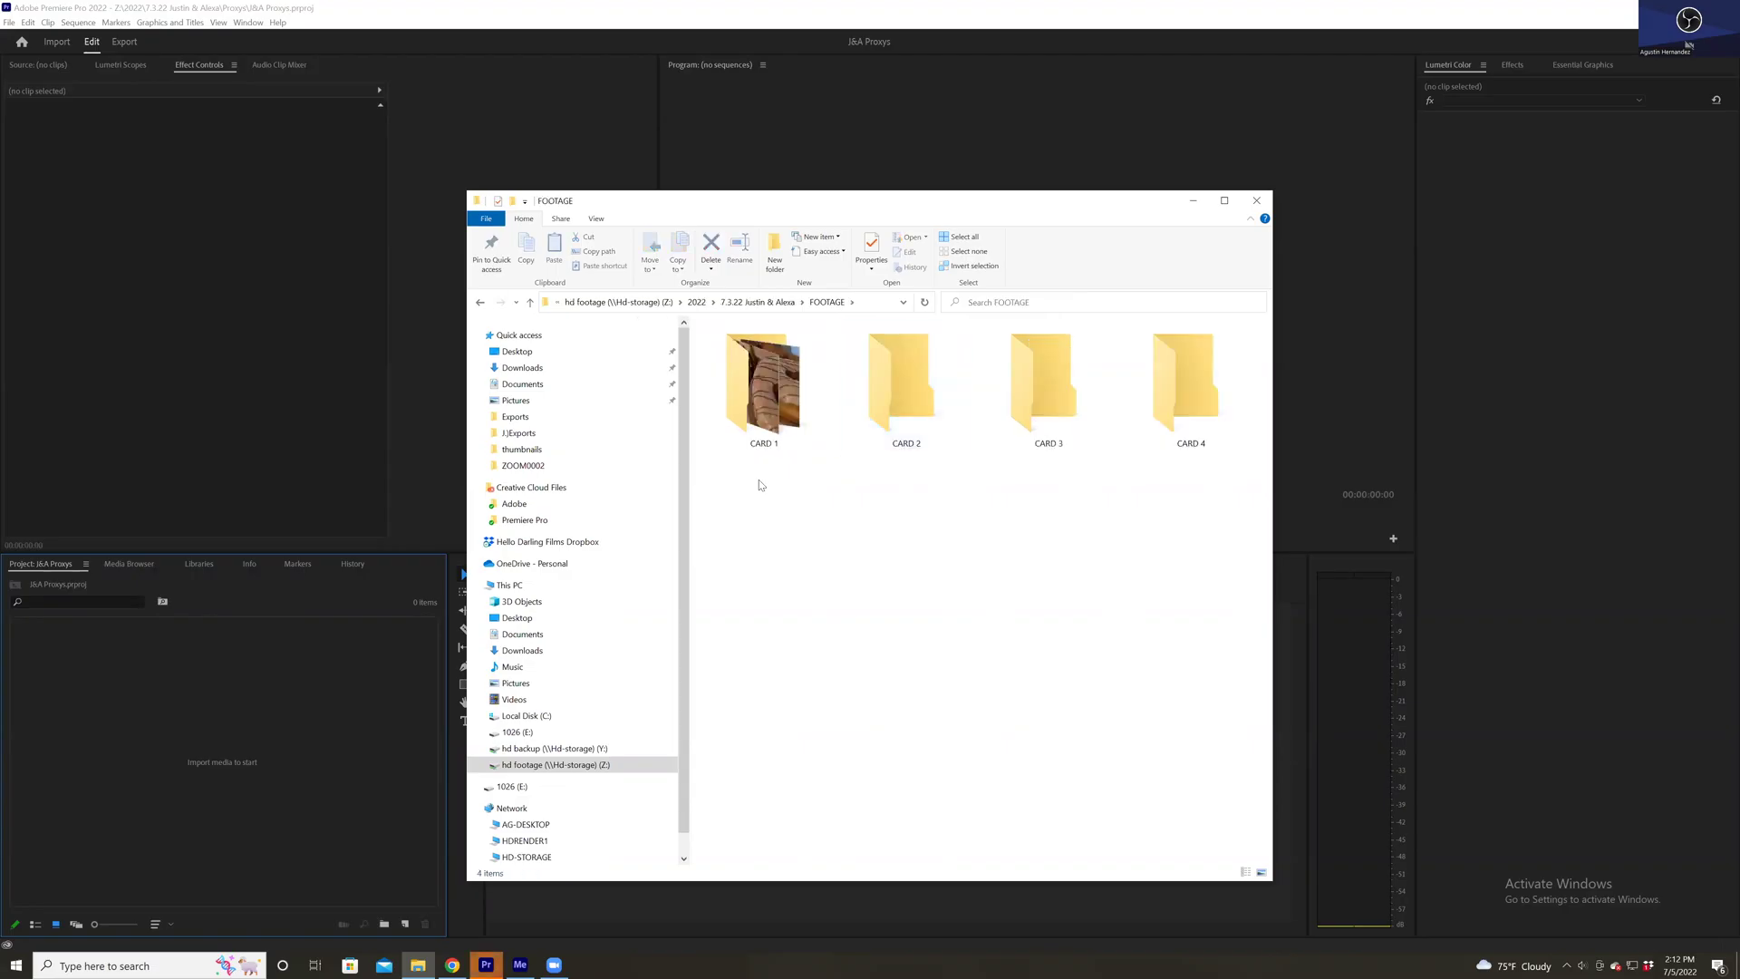
left_click_drag(761, 484, 1204, 394)
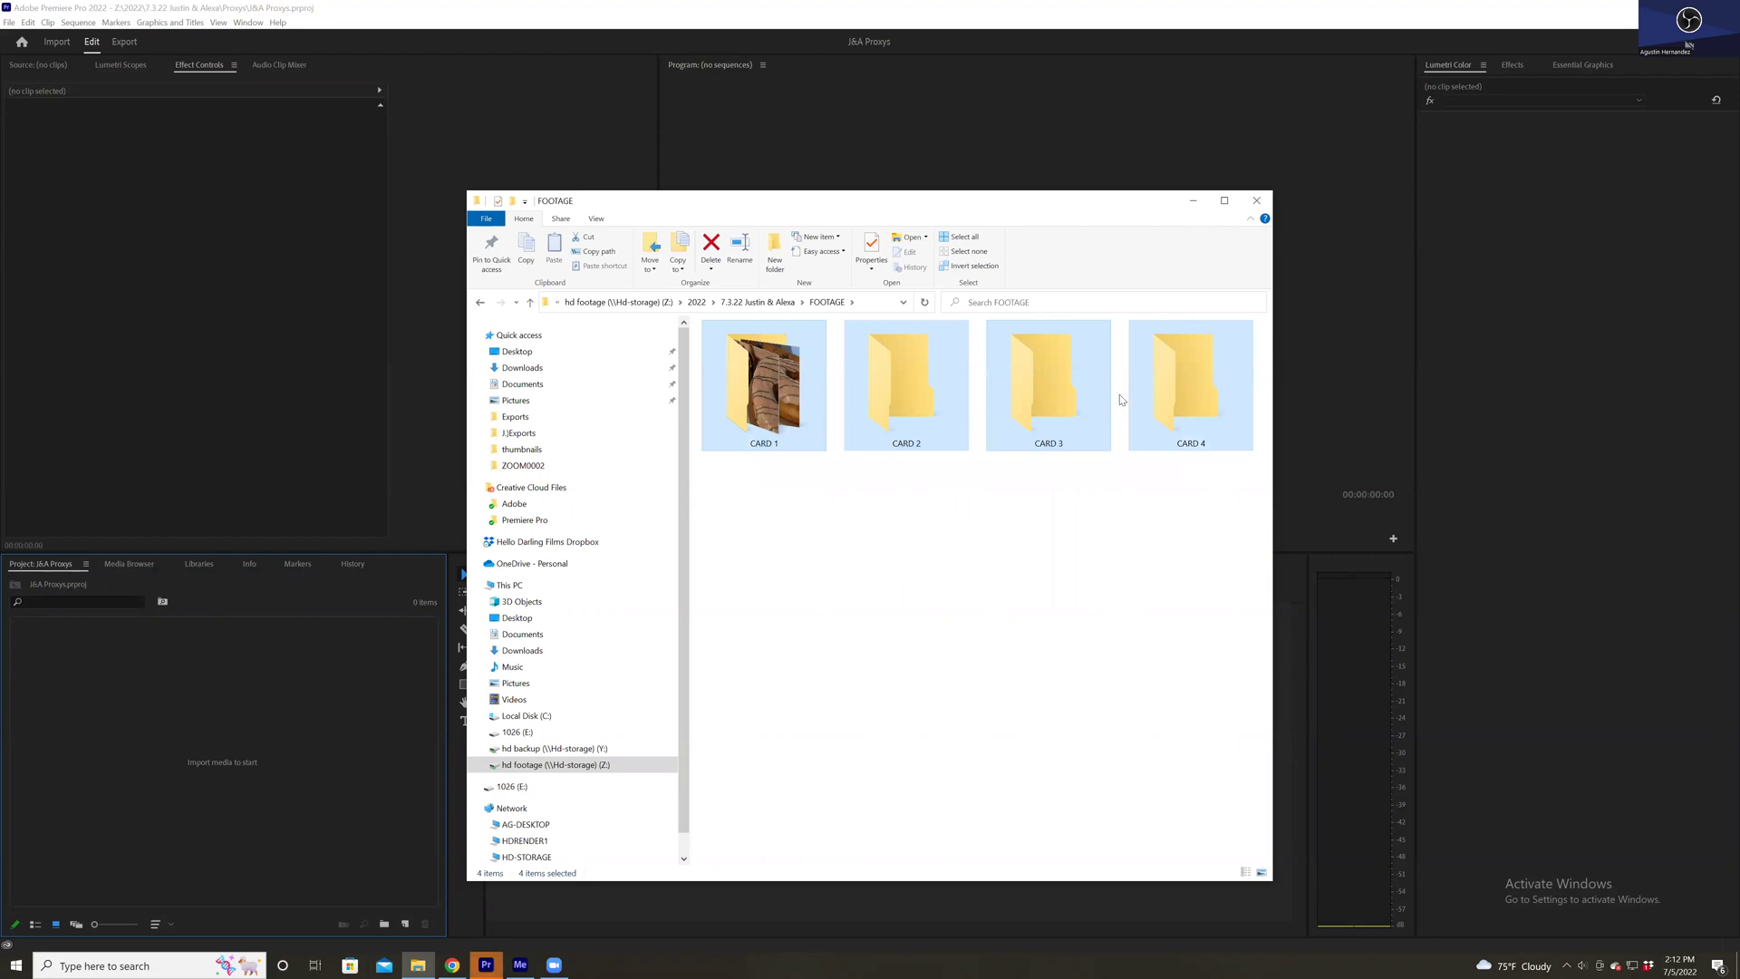
left_click_drag(1017, 387, 241, 724)
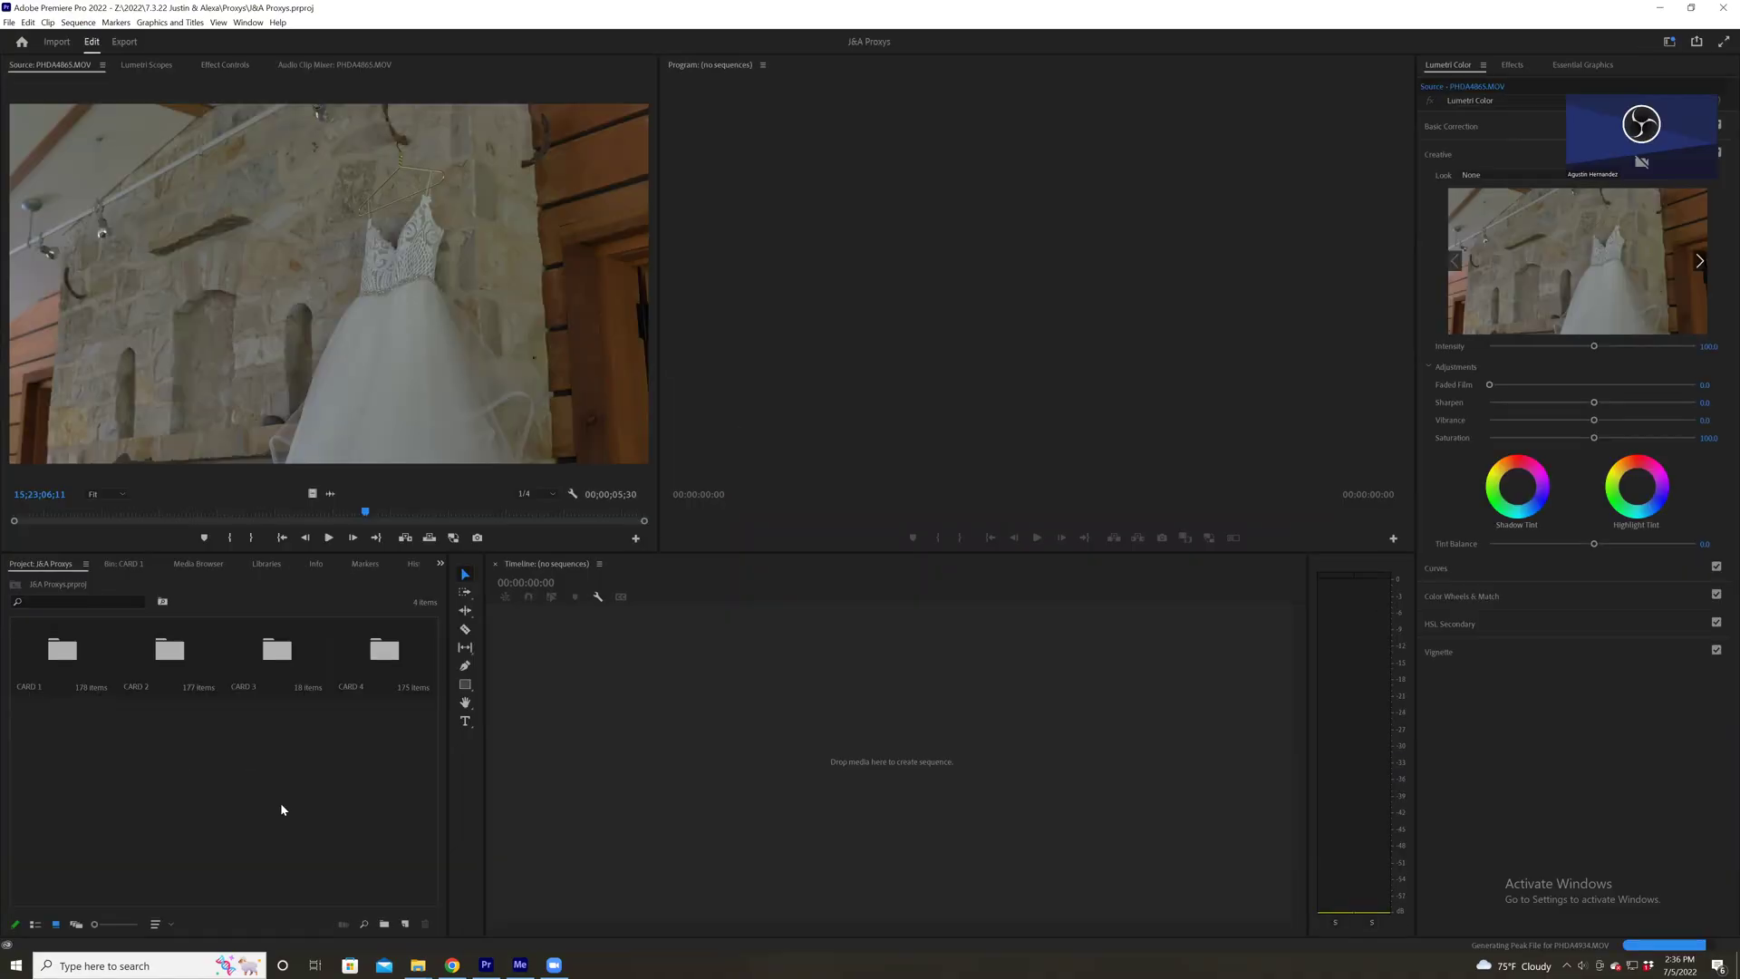
Select the CARD 1–4 bins and bring up their proxy options.
left_click(135, 716)
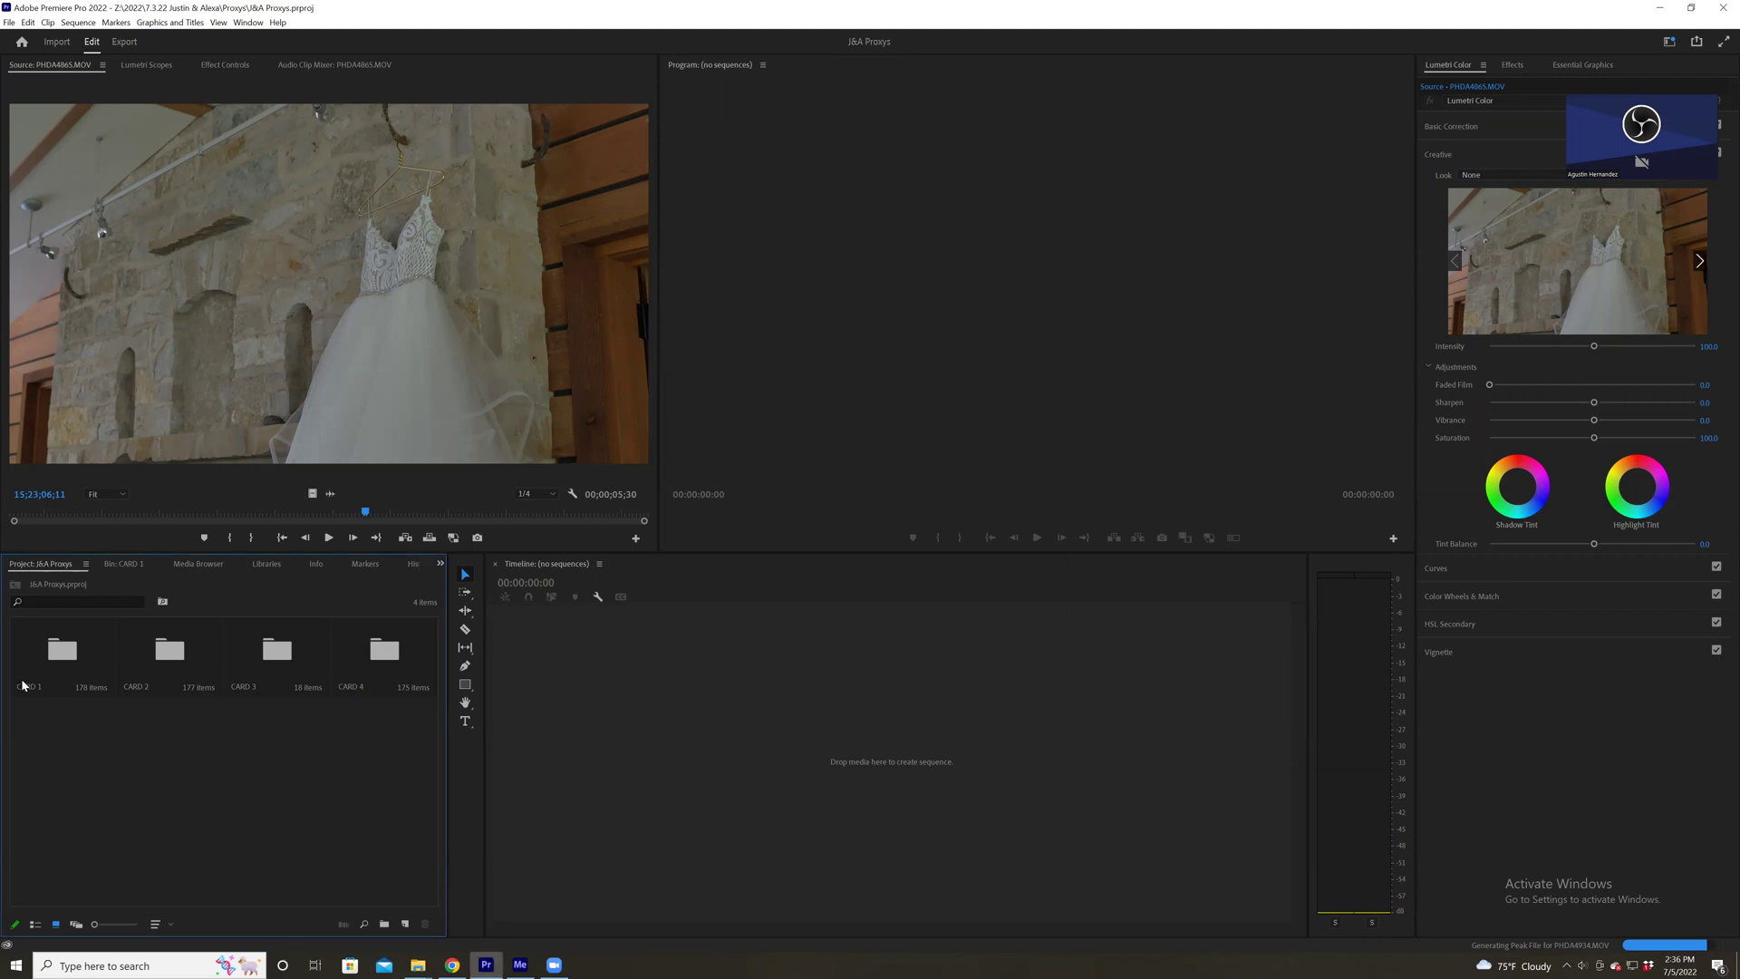
left_click(60, 659)
left_click_drag(68, 739, 364, 659)
right_click(364, 658)
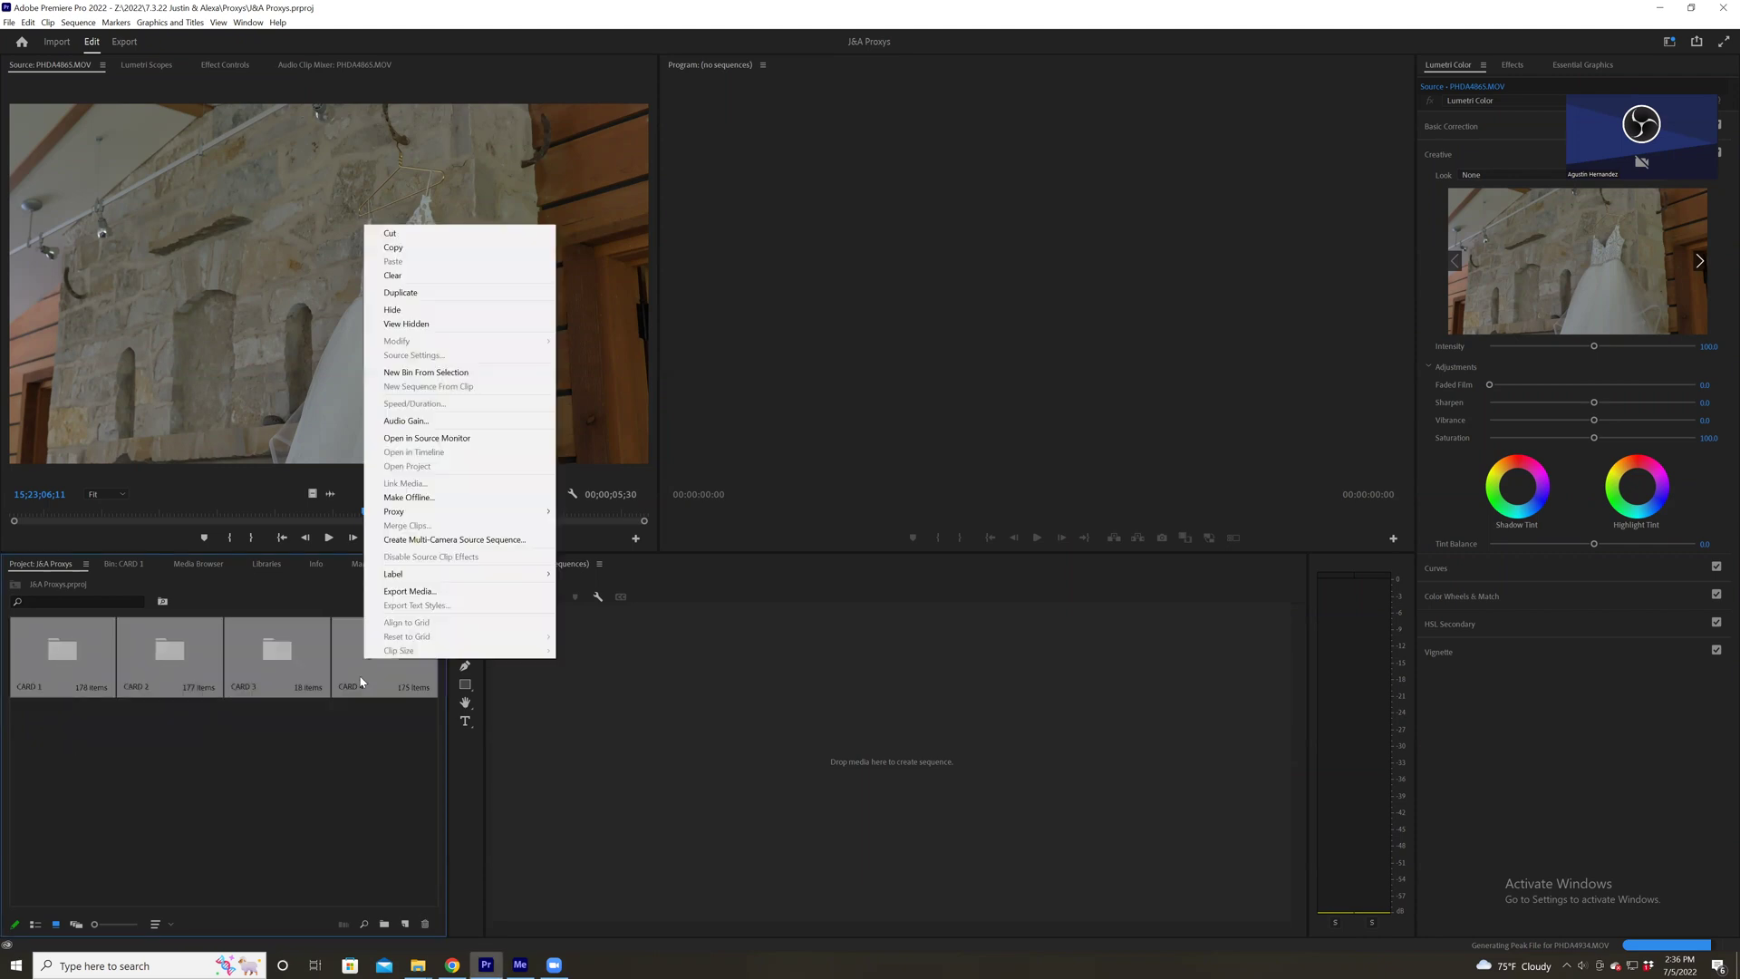
Open Create Proxies for the CARD bins with QuickTime as the proxy format.
mouse_move(443, 517)
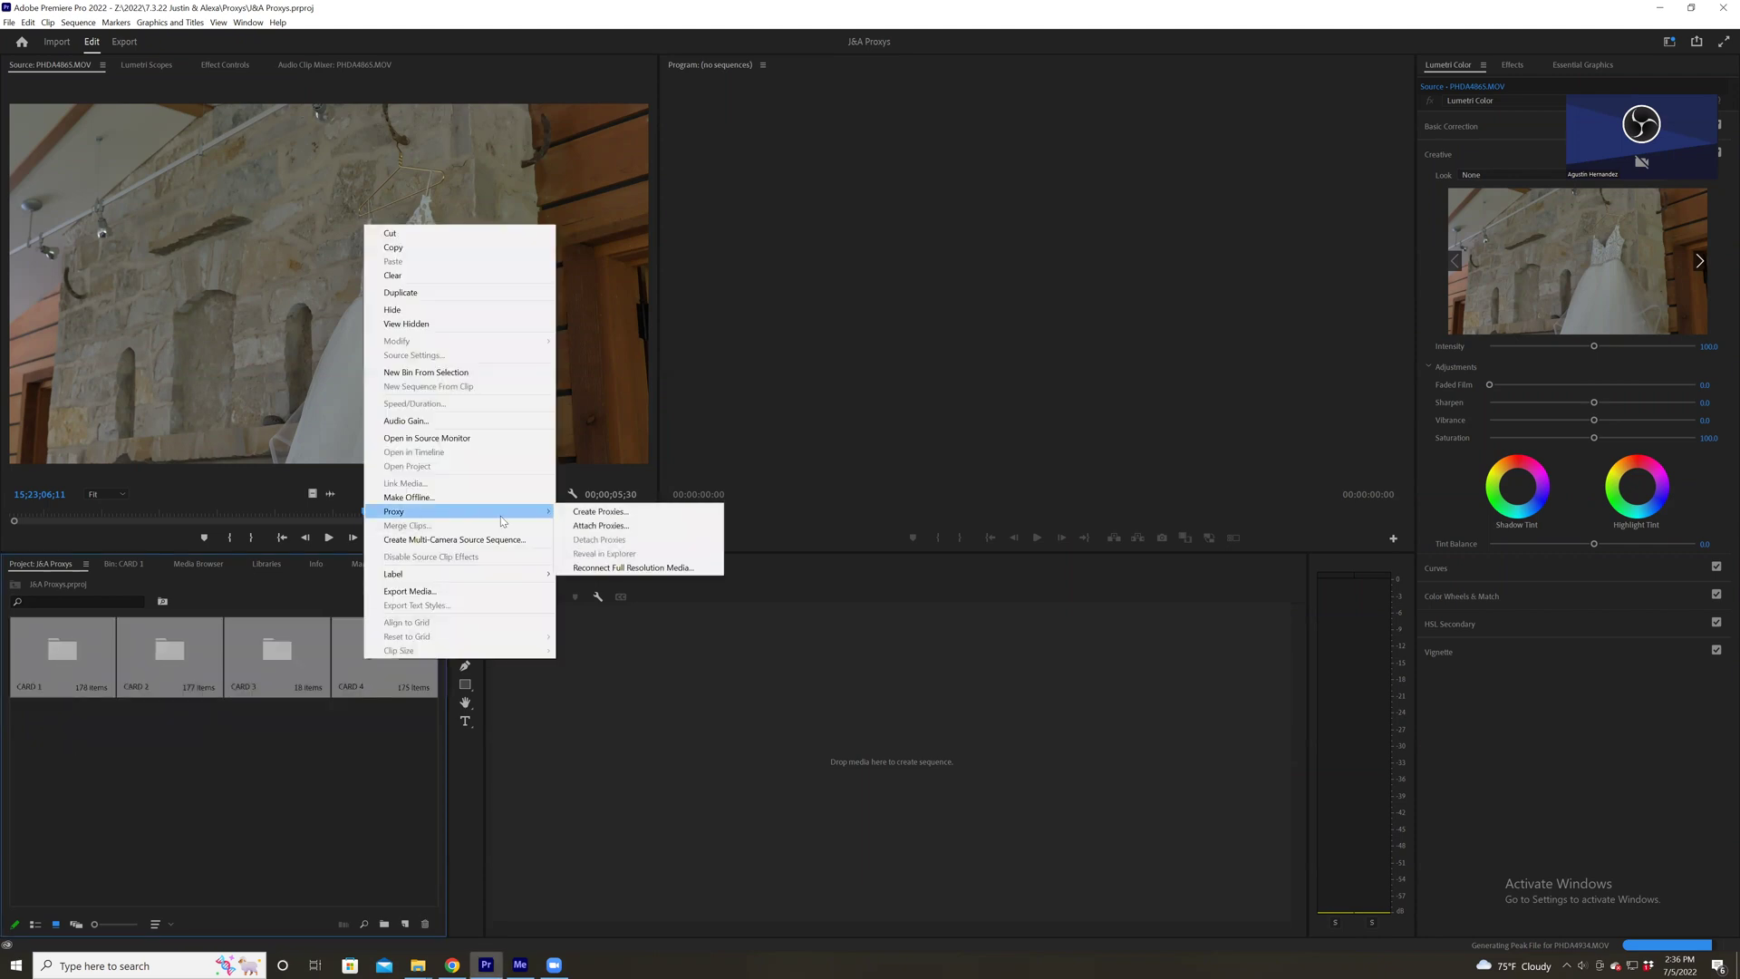
left_click(580, 513)
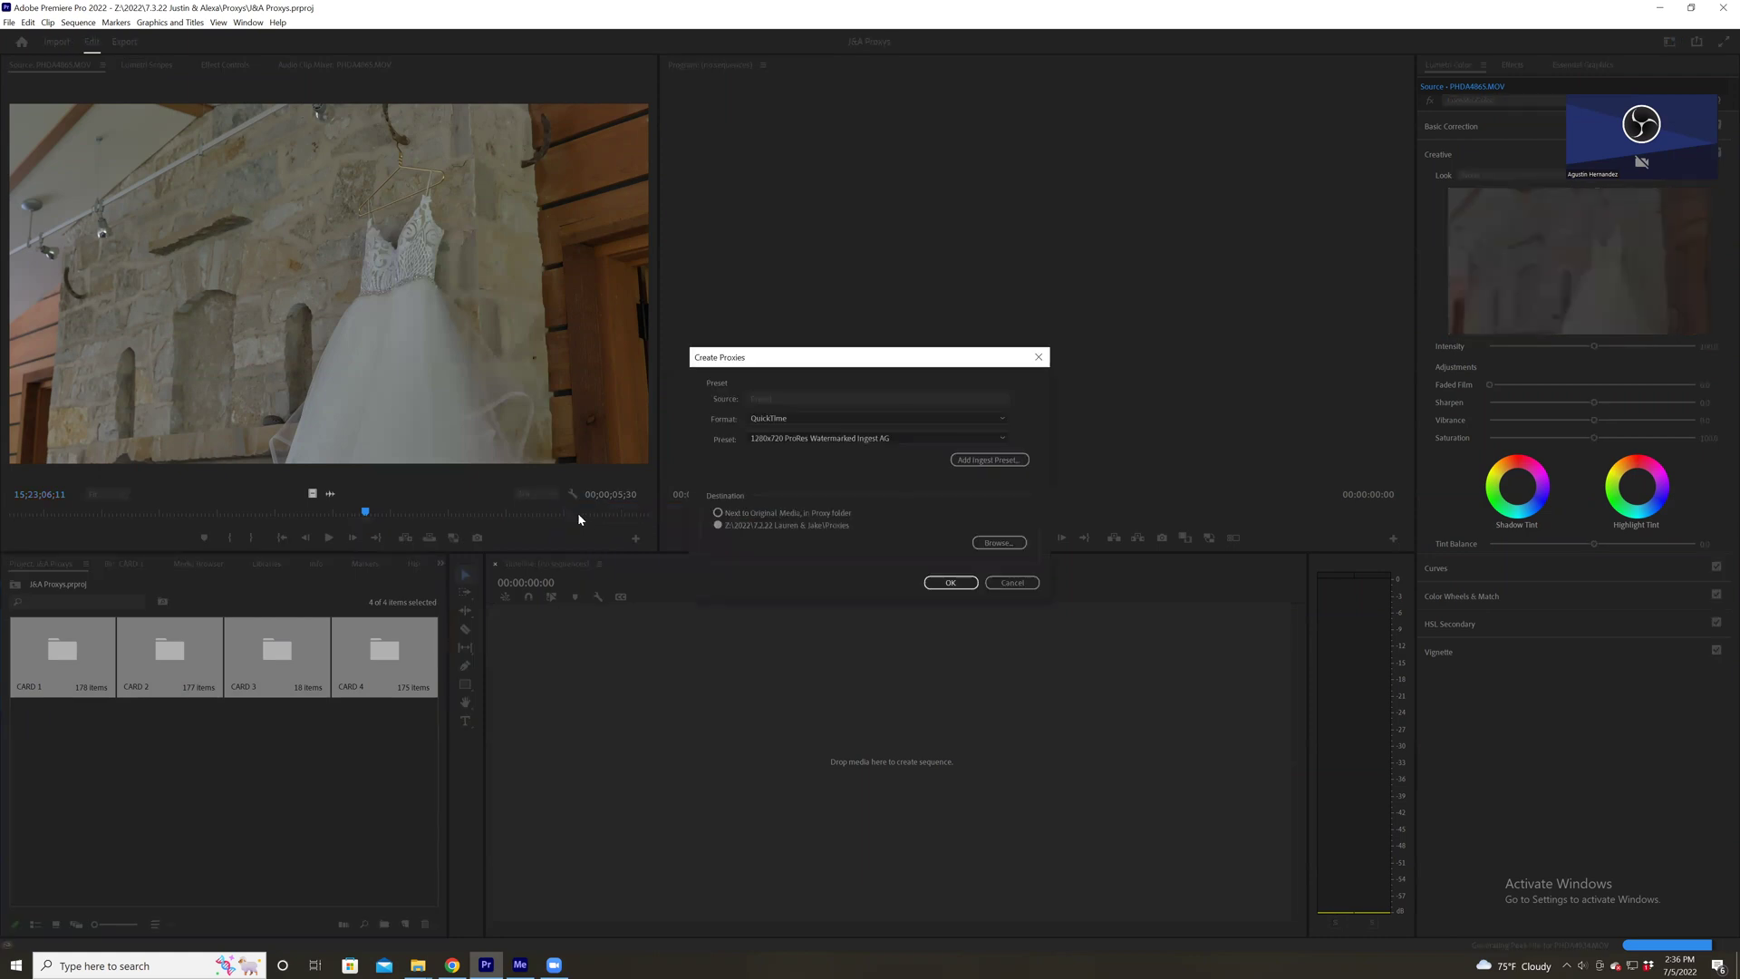
left_click(830, 420)
left_click(788, 433)
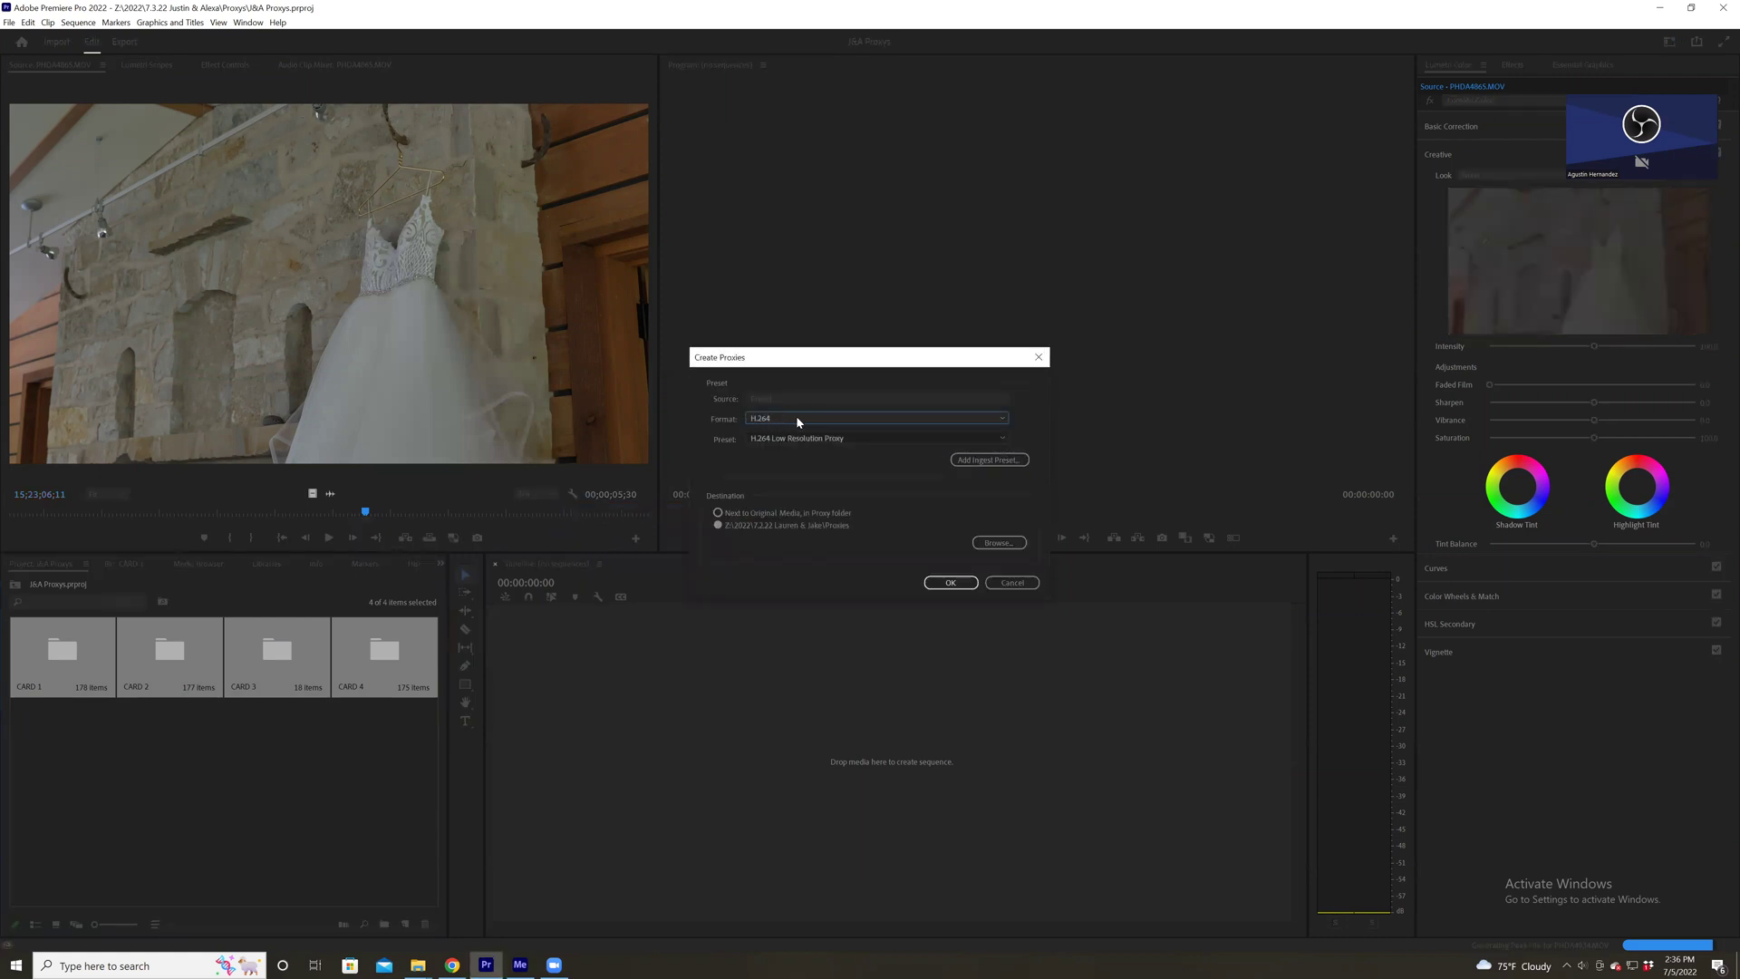
left_click(790, 418)
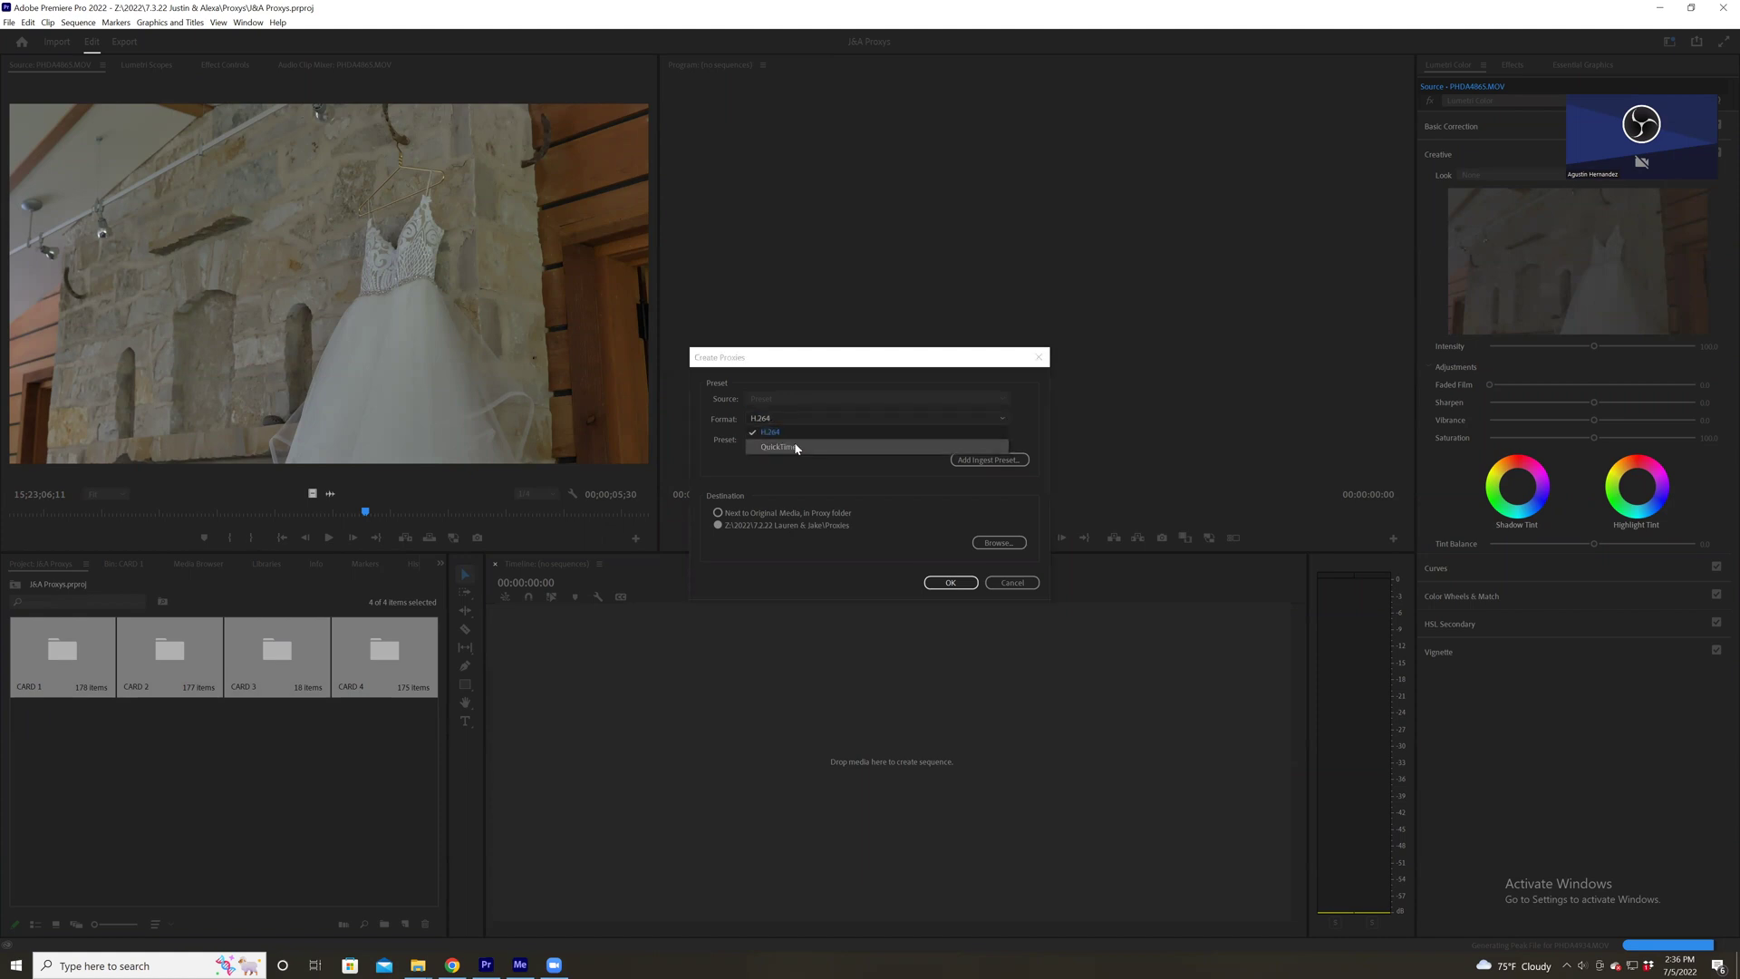
left_click(797, 447)
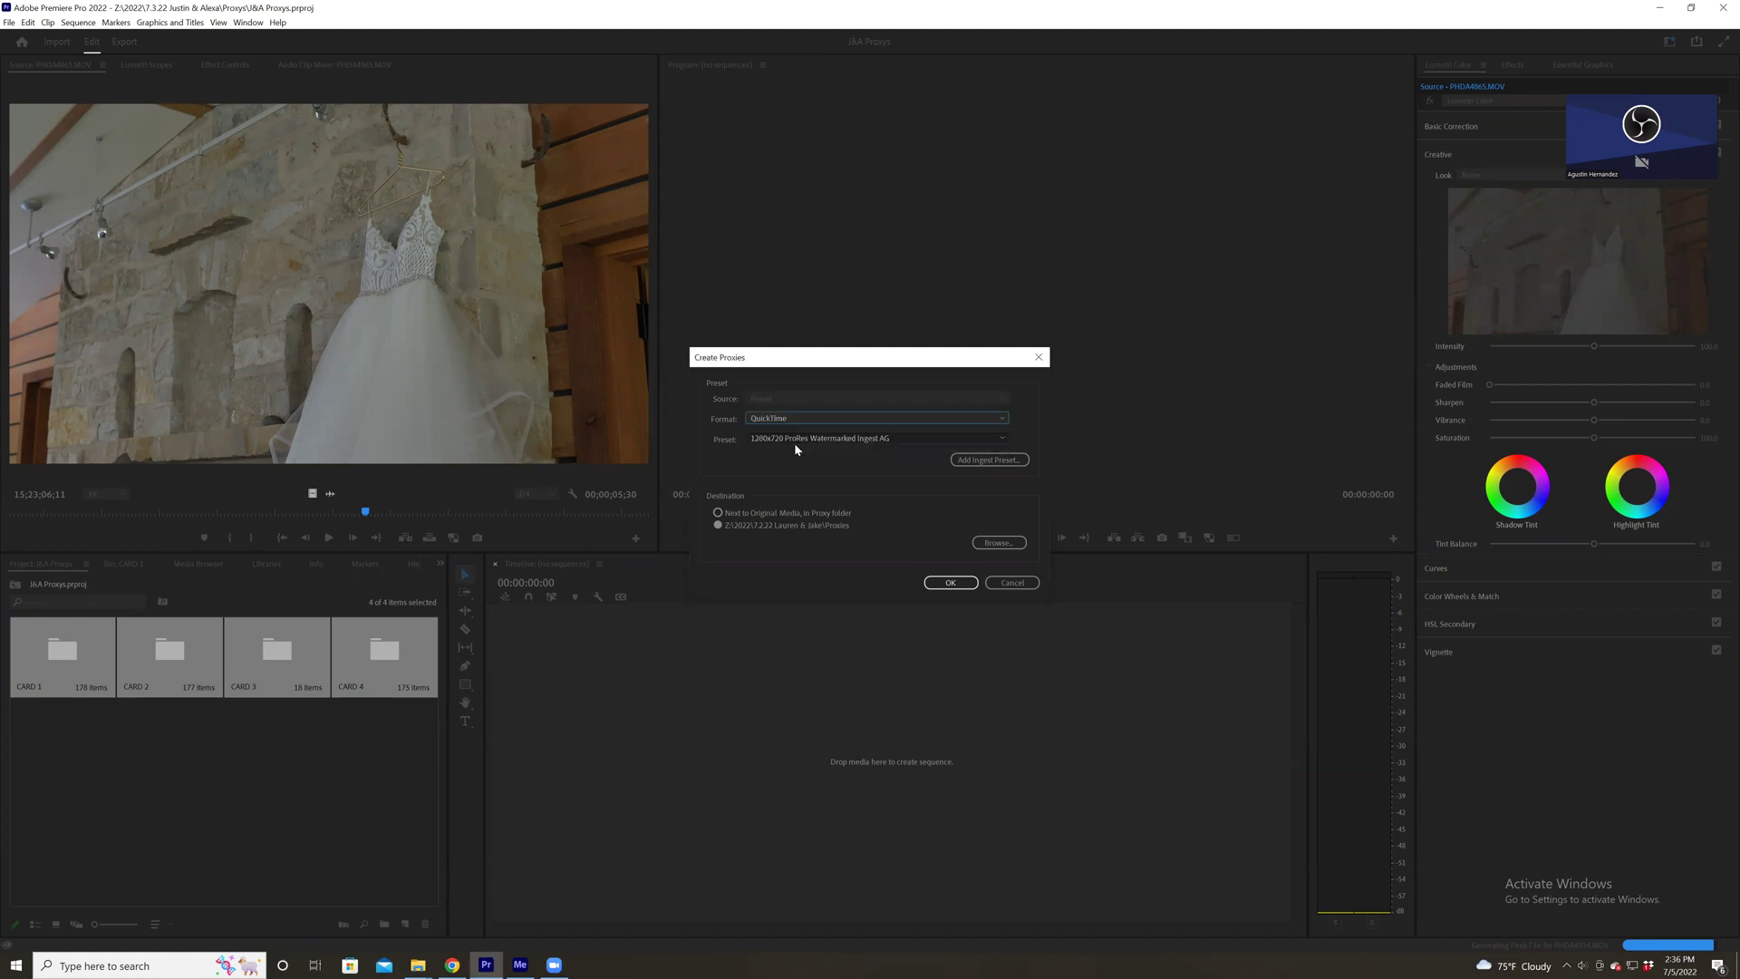
Bring up the Add Ingest Preset file browser and reposition and narrow it.
left_click(970, 462)
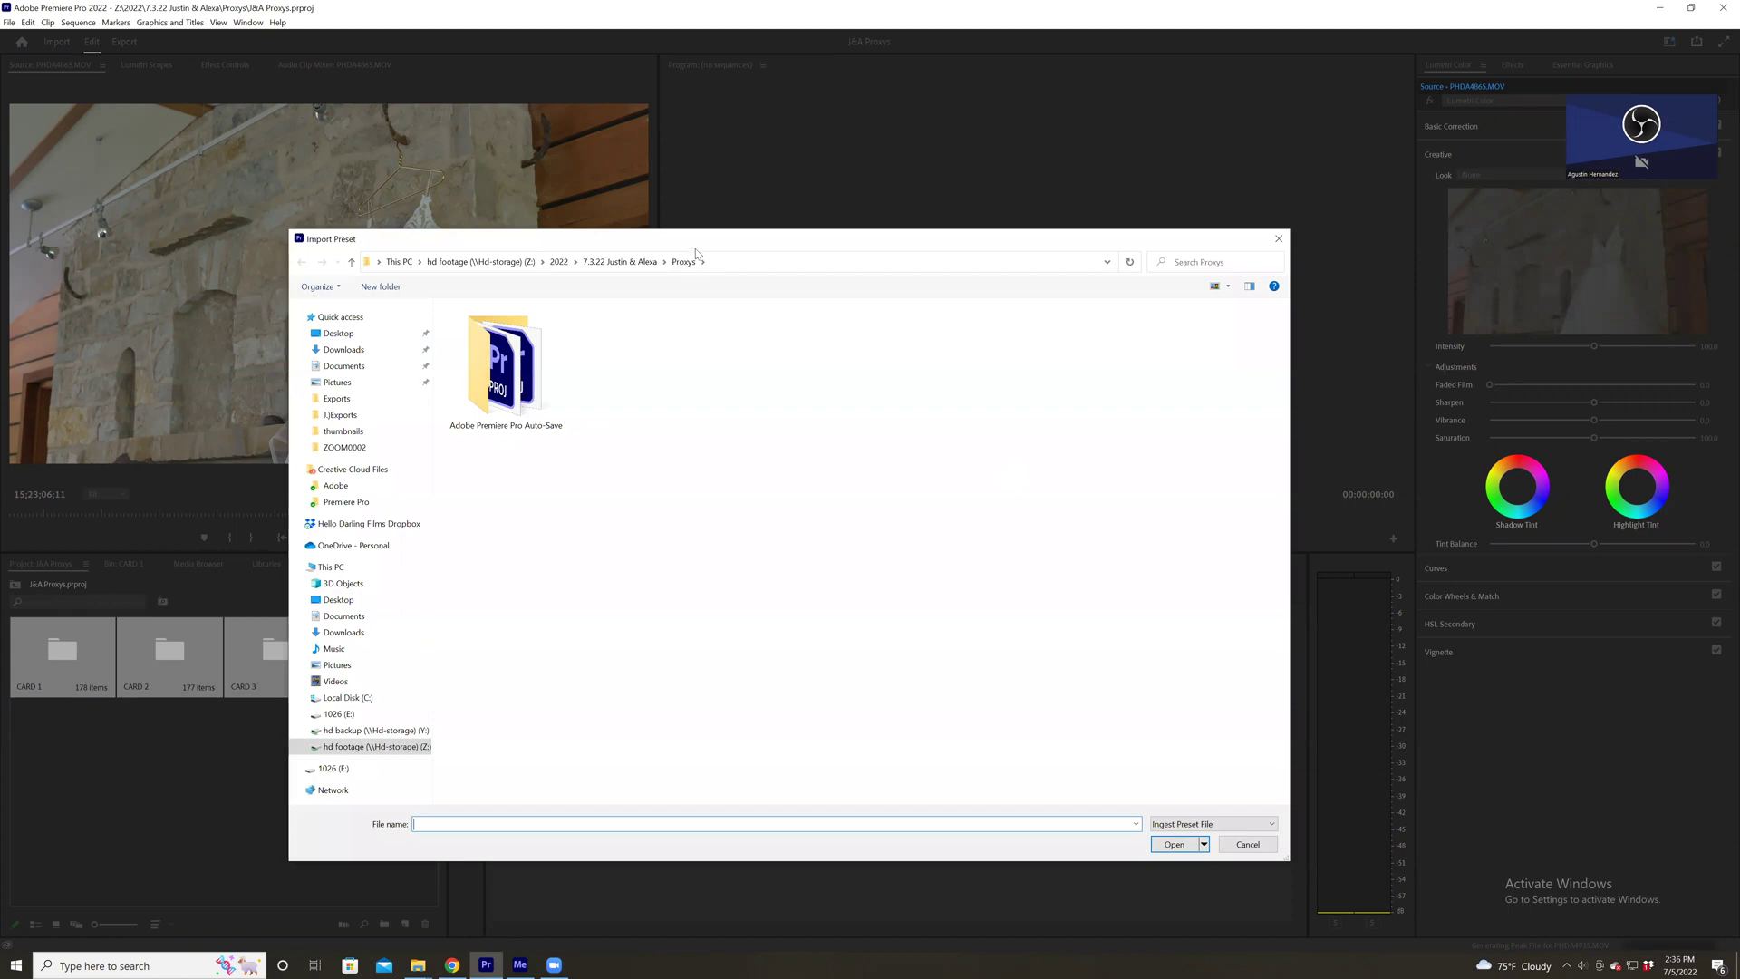
left_click_drag(728, 243, 444, 154)
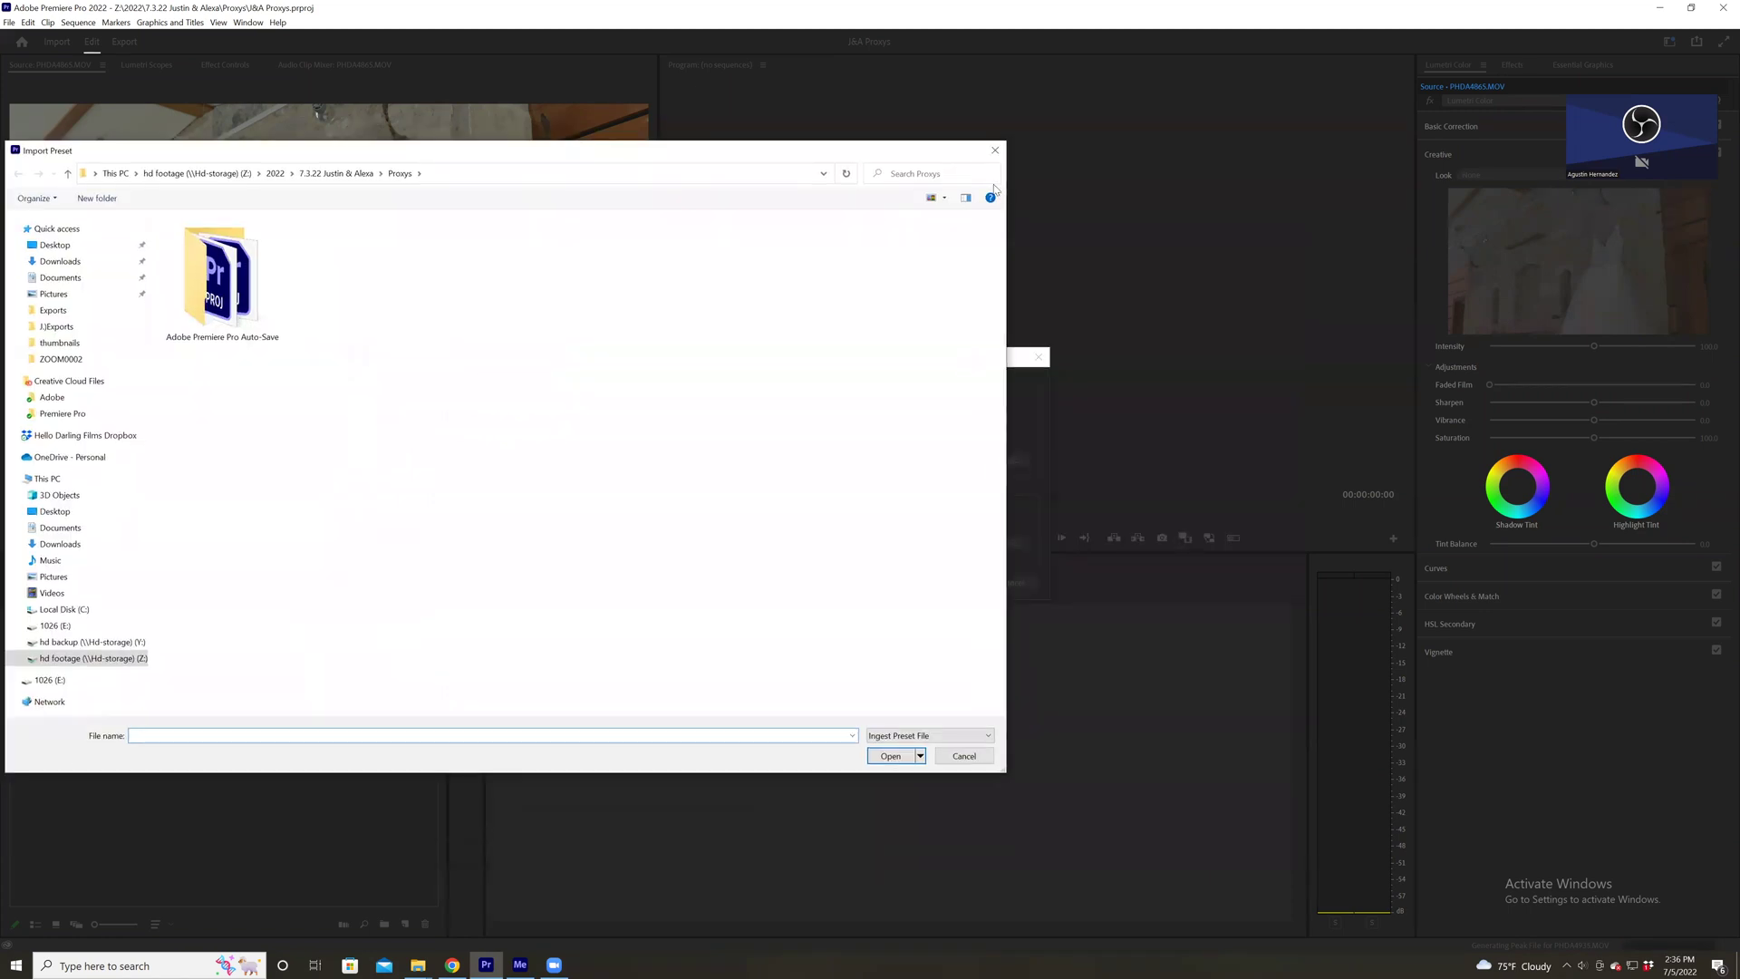
left_click_drag(1008, 193, 776, 192)
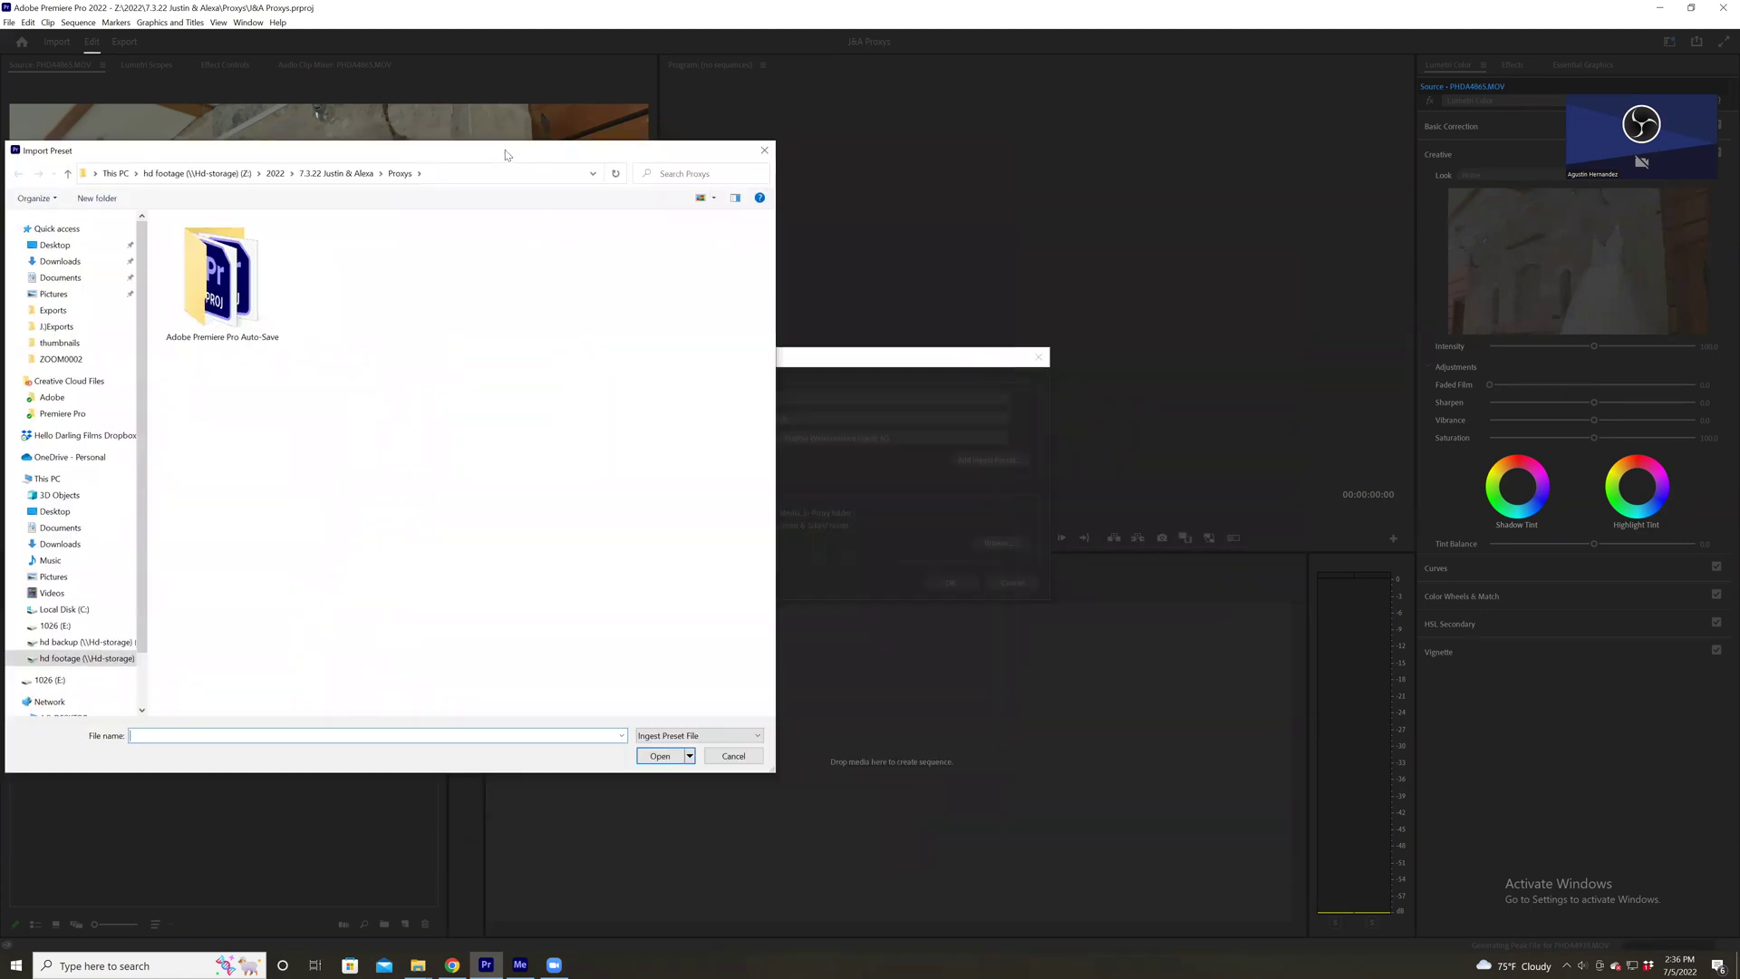
left_click_drag(504, 149, 523, 120)
Reveal the 1280x720 Ingest preset file from Media Encoder's Preset Browser.
left_click(519, 966)
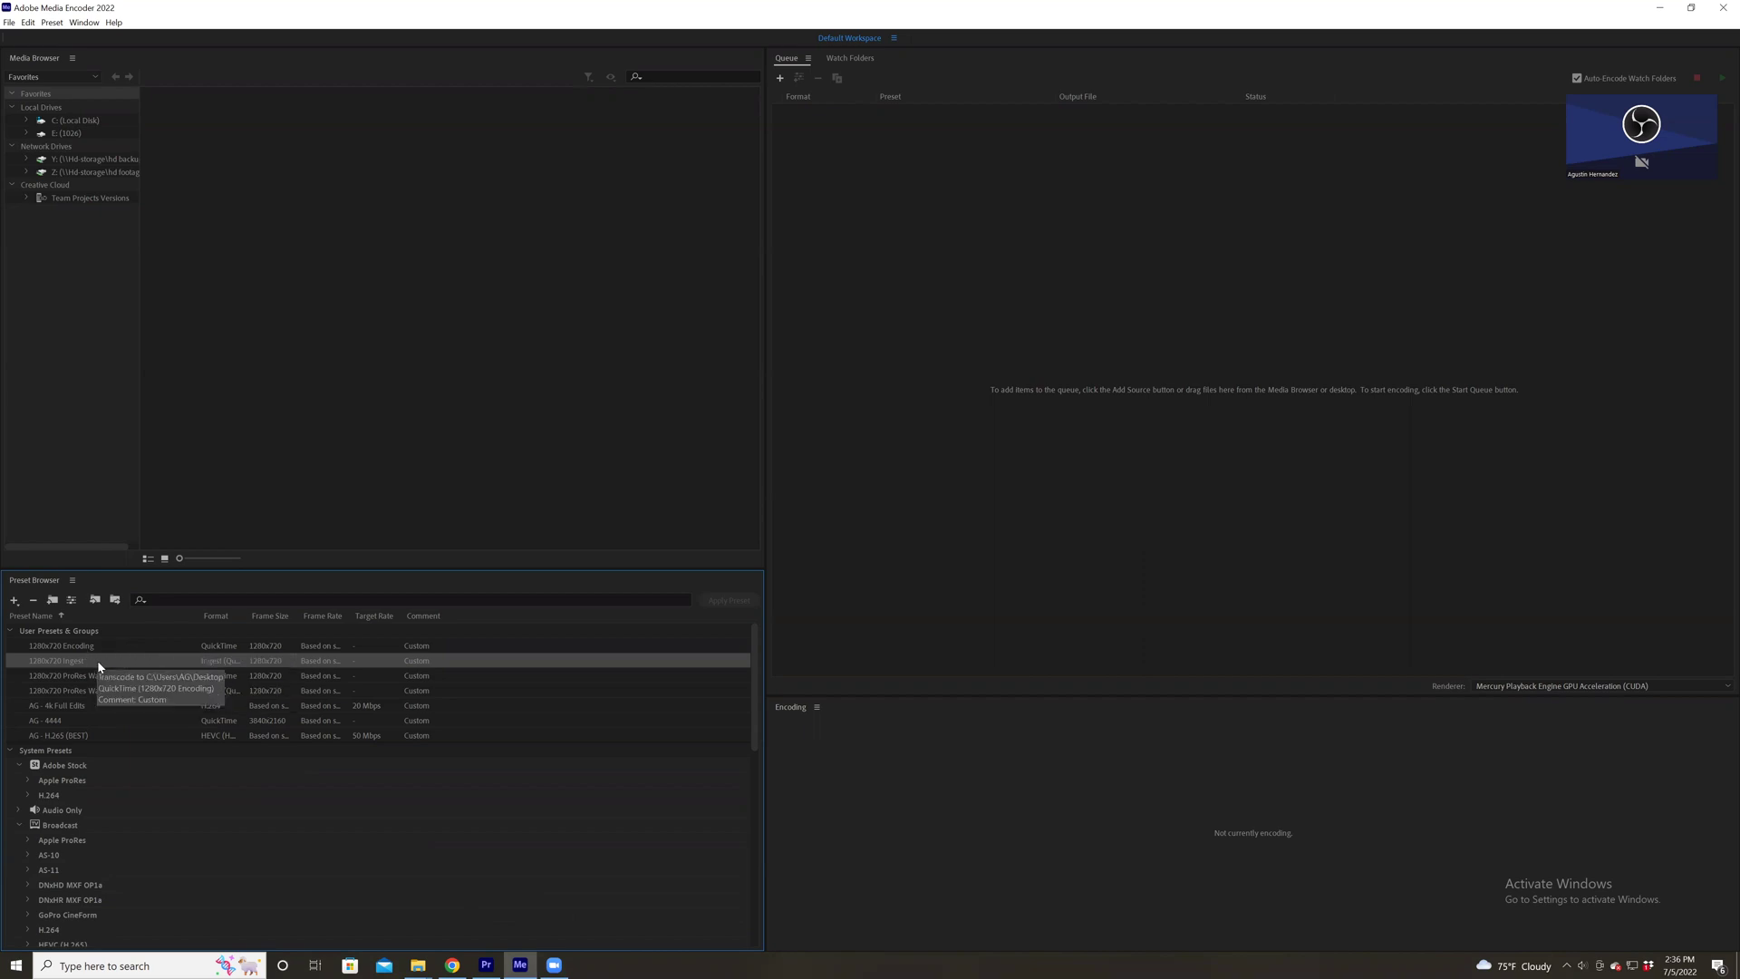
right_click(156, 667)
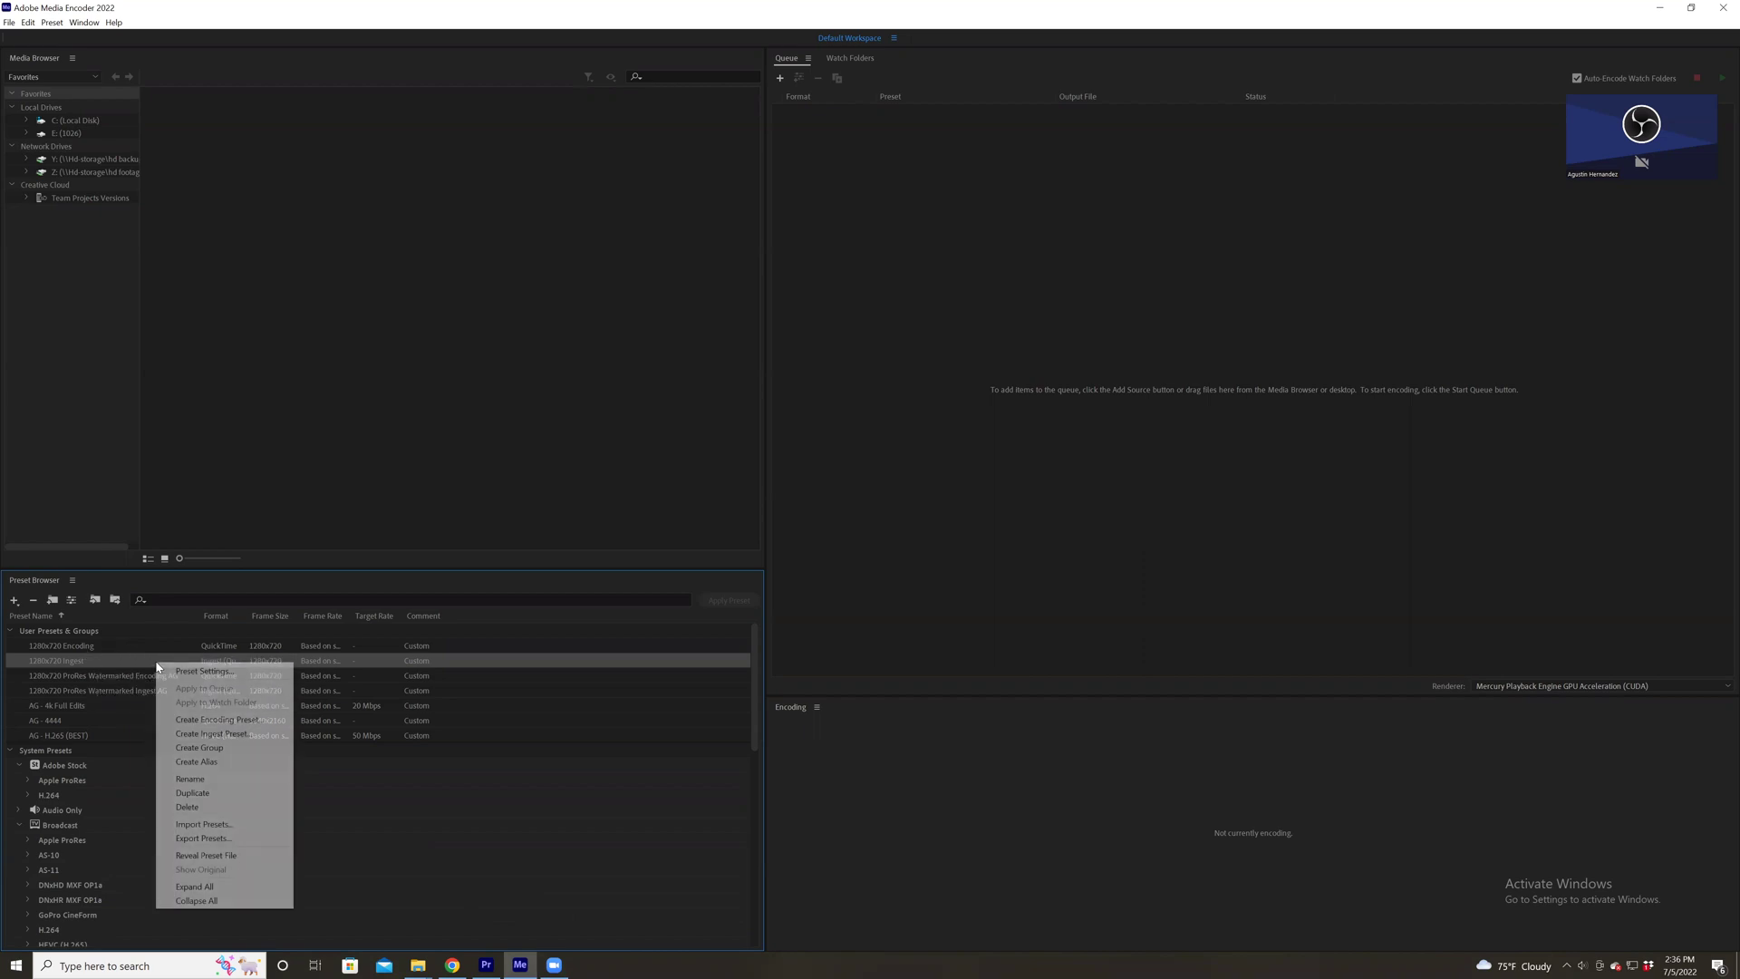
left_click(210, 858)
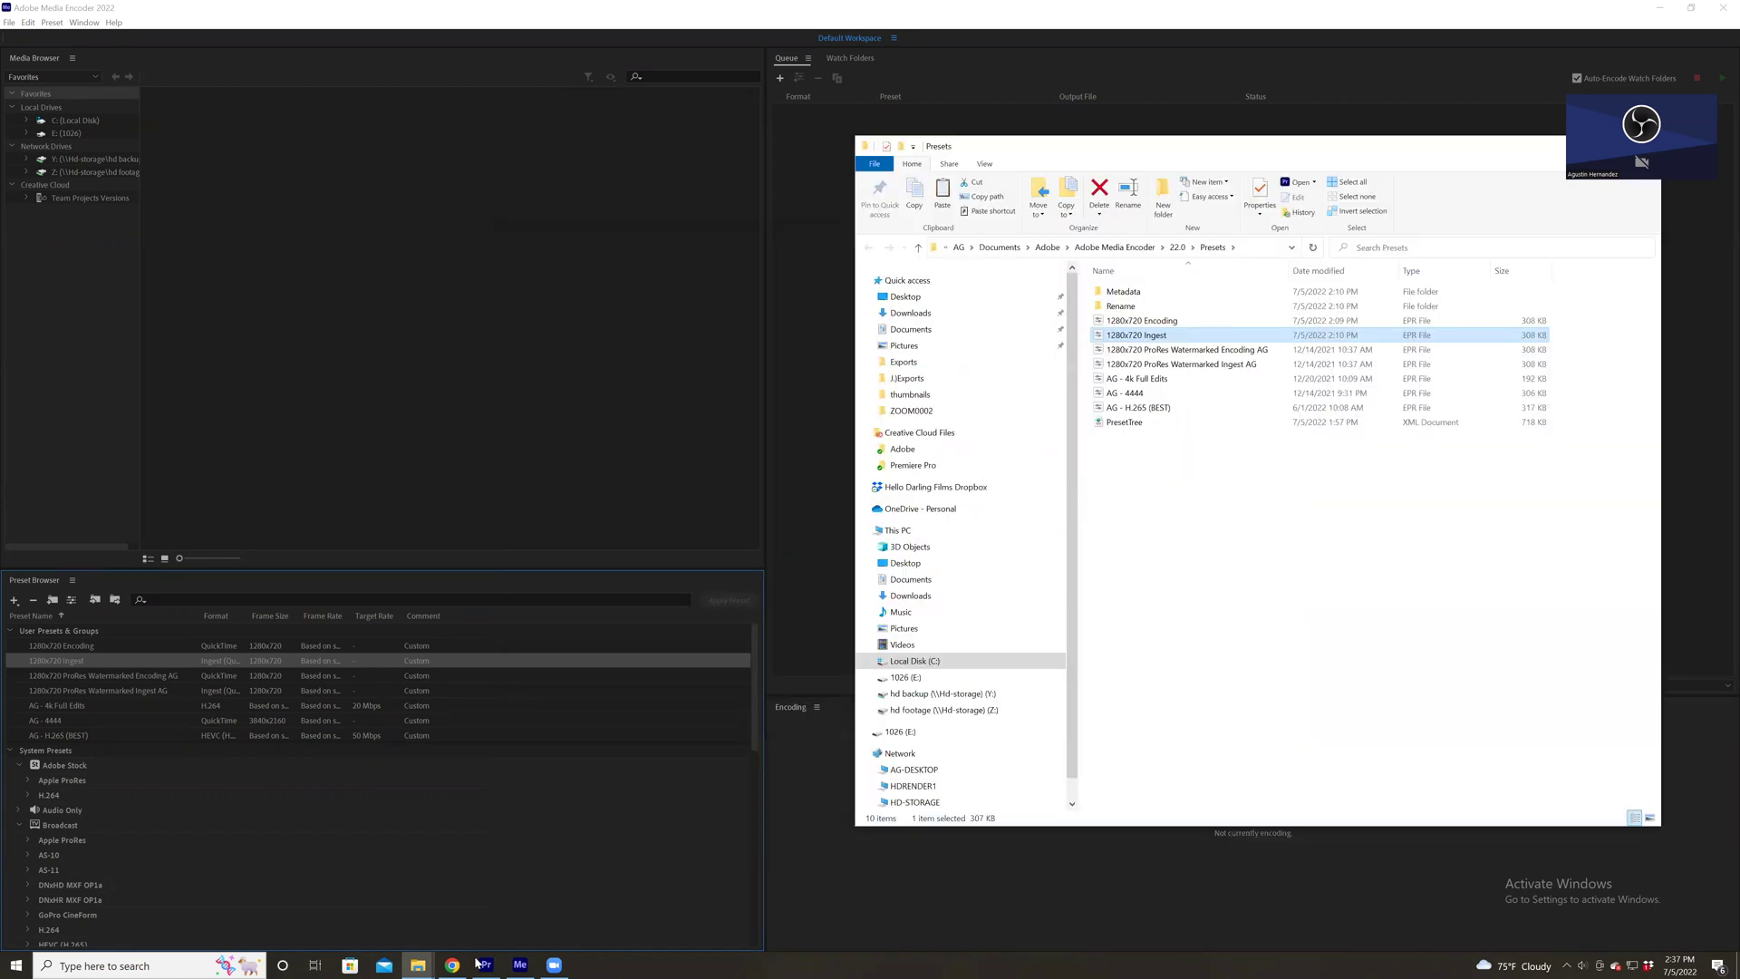
Import the 1280x720 Ingest preset file from the Media Encoder Presets folder.
left_click(483, 965)
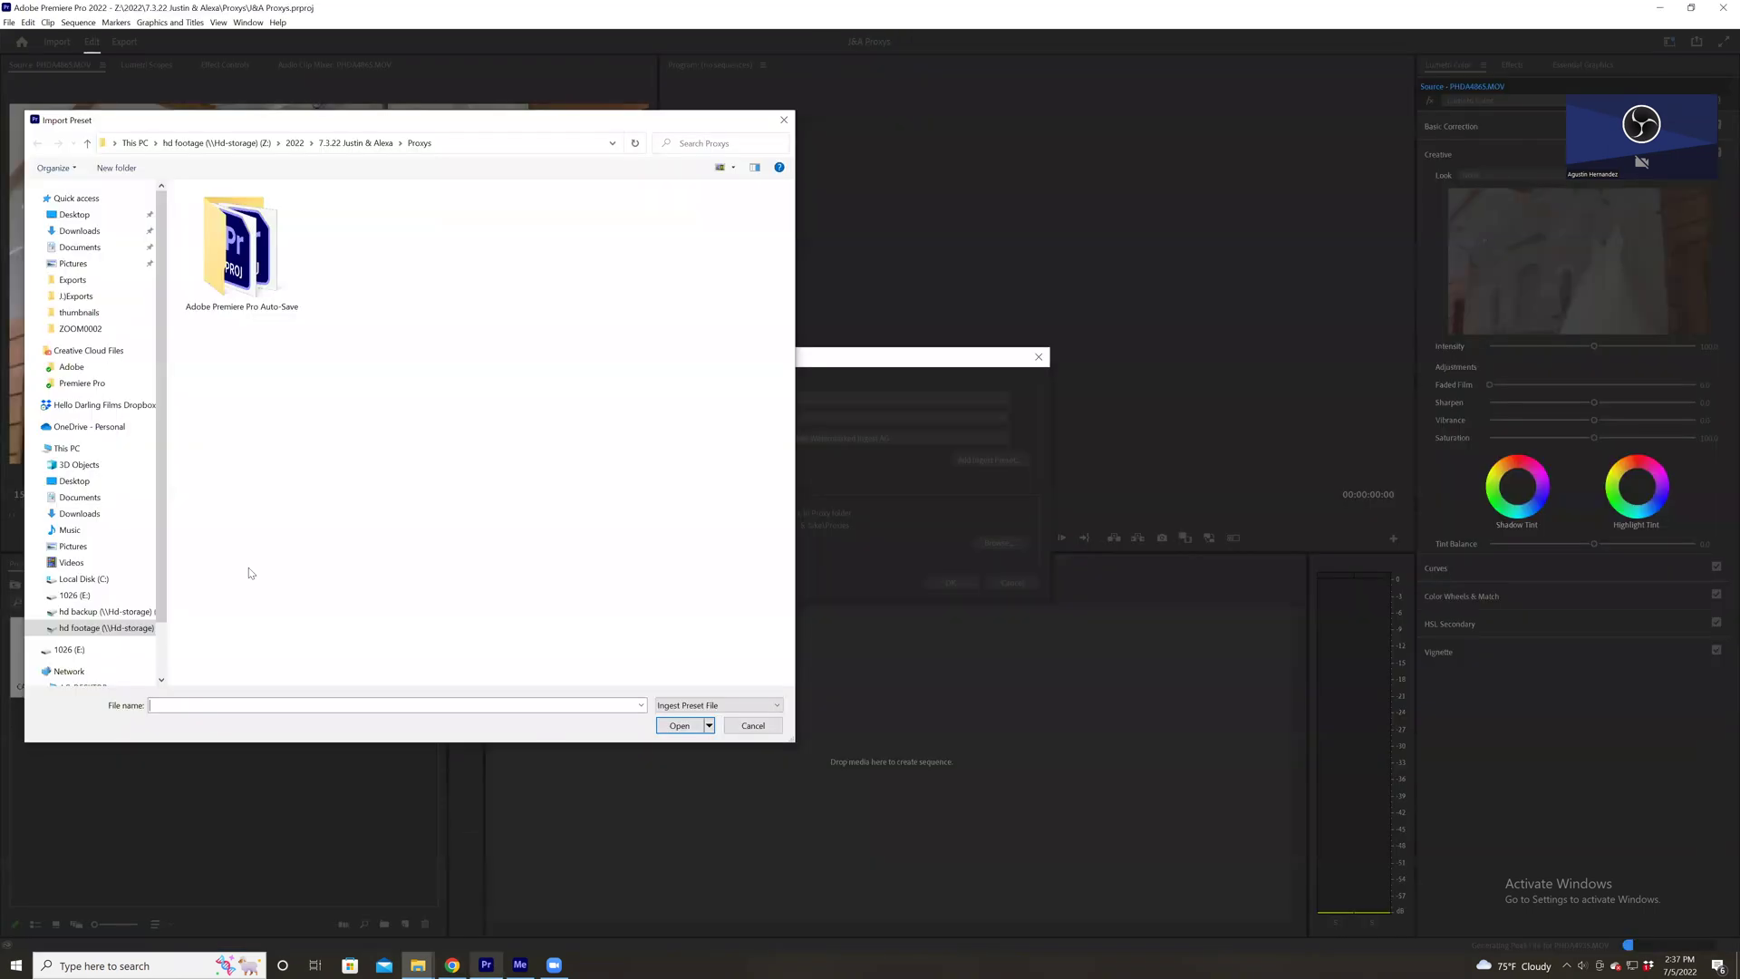
left_click(91, 448)
left_click(91, 580)
double_click(241, 214)
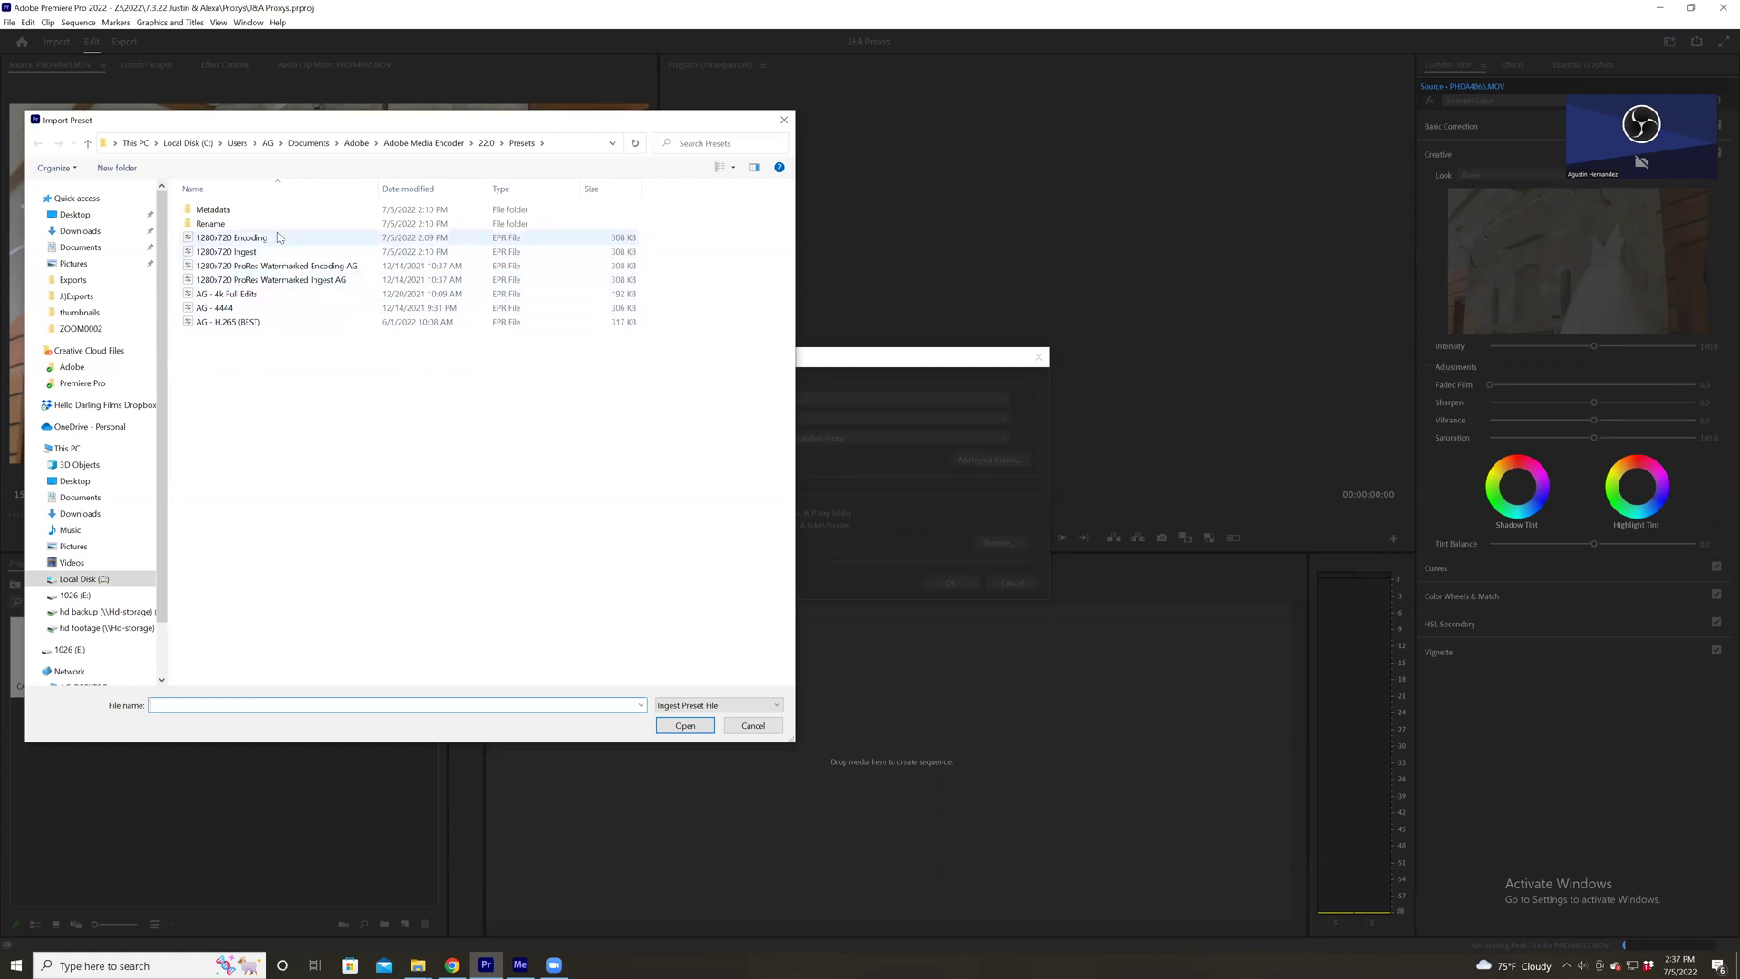
left_click(265, 254)
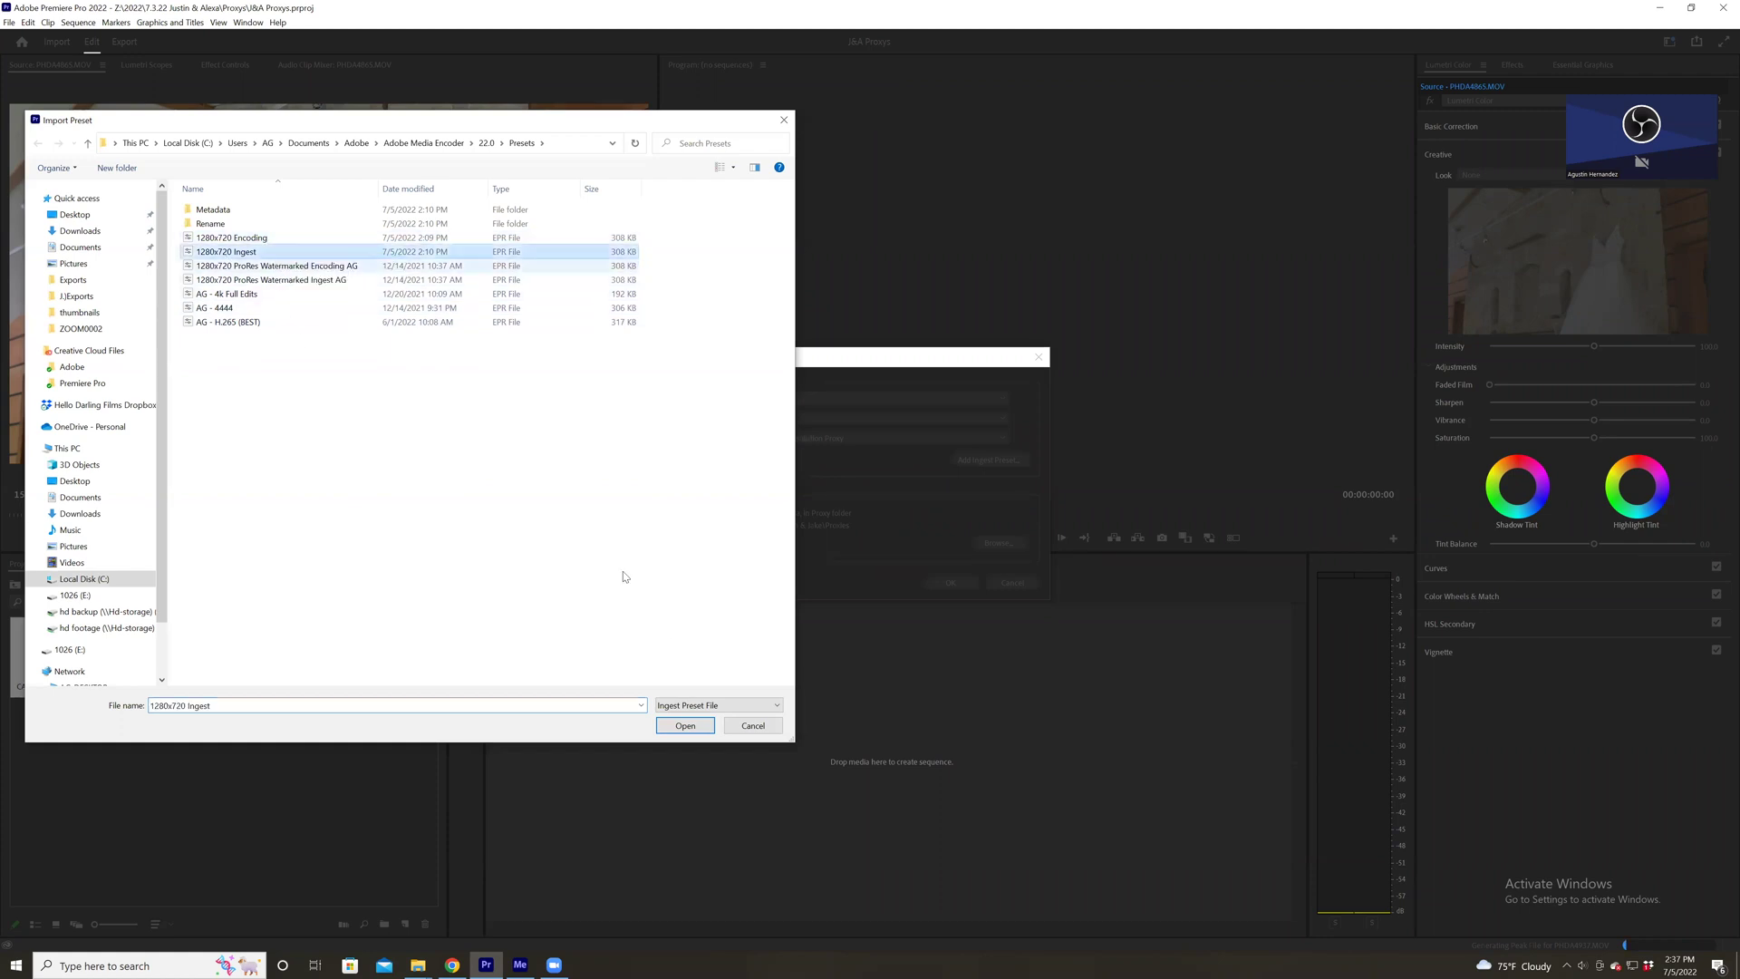
left_click(684, 726)
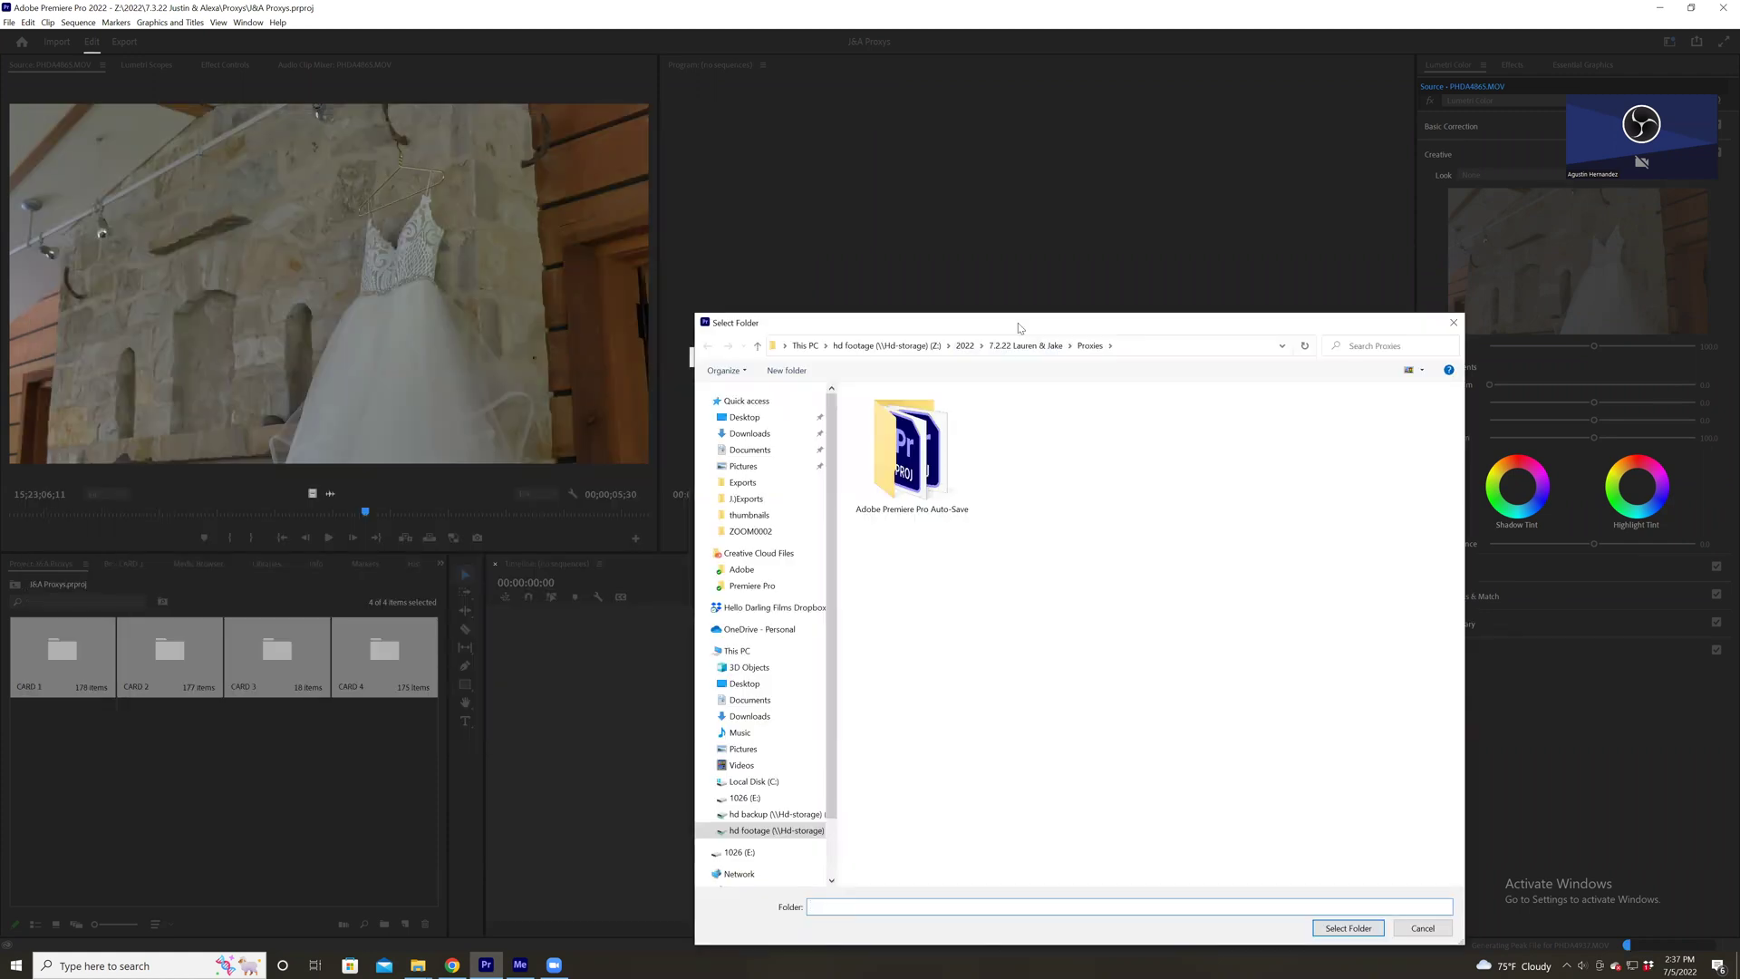
Set the wedding project's Proxys folder as proxy destination and start creating proxies.
left_click_drag(1019, 328, 1014, 271)
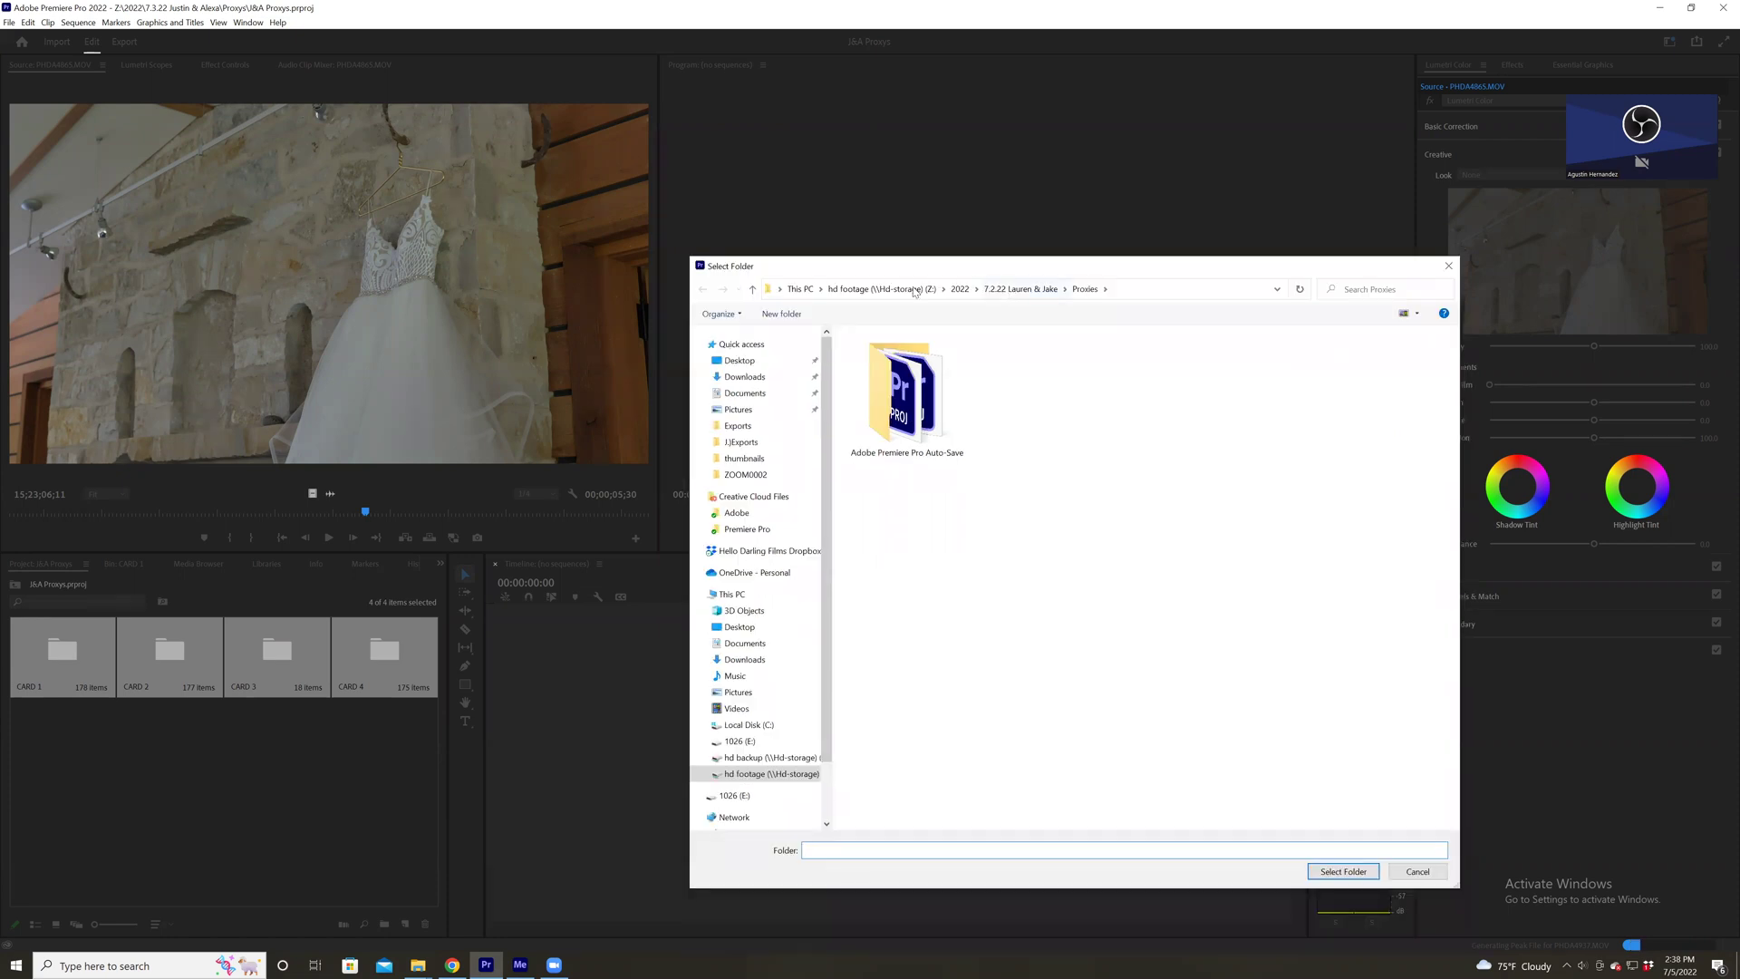
left_click(960, 288)
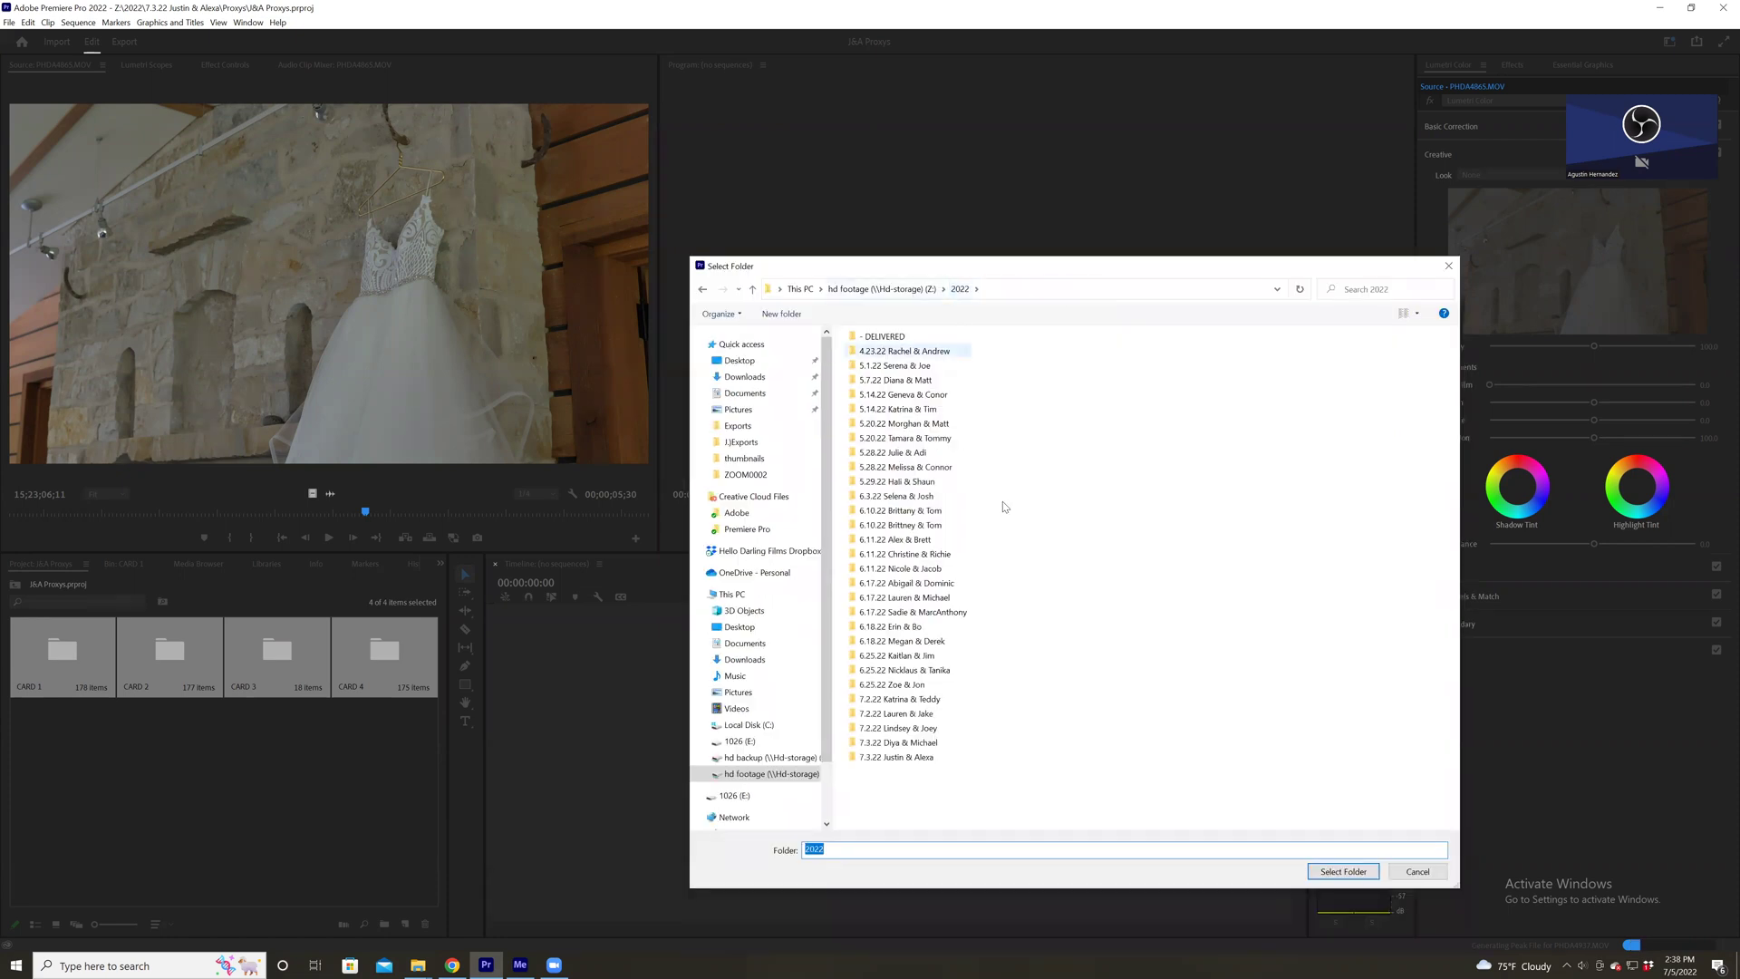
double_click(896, 757)
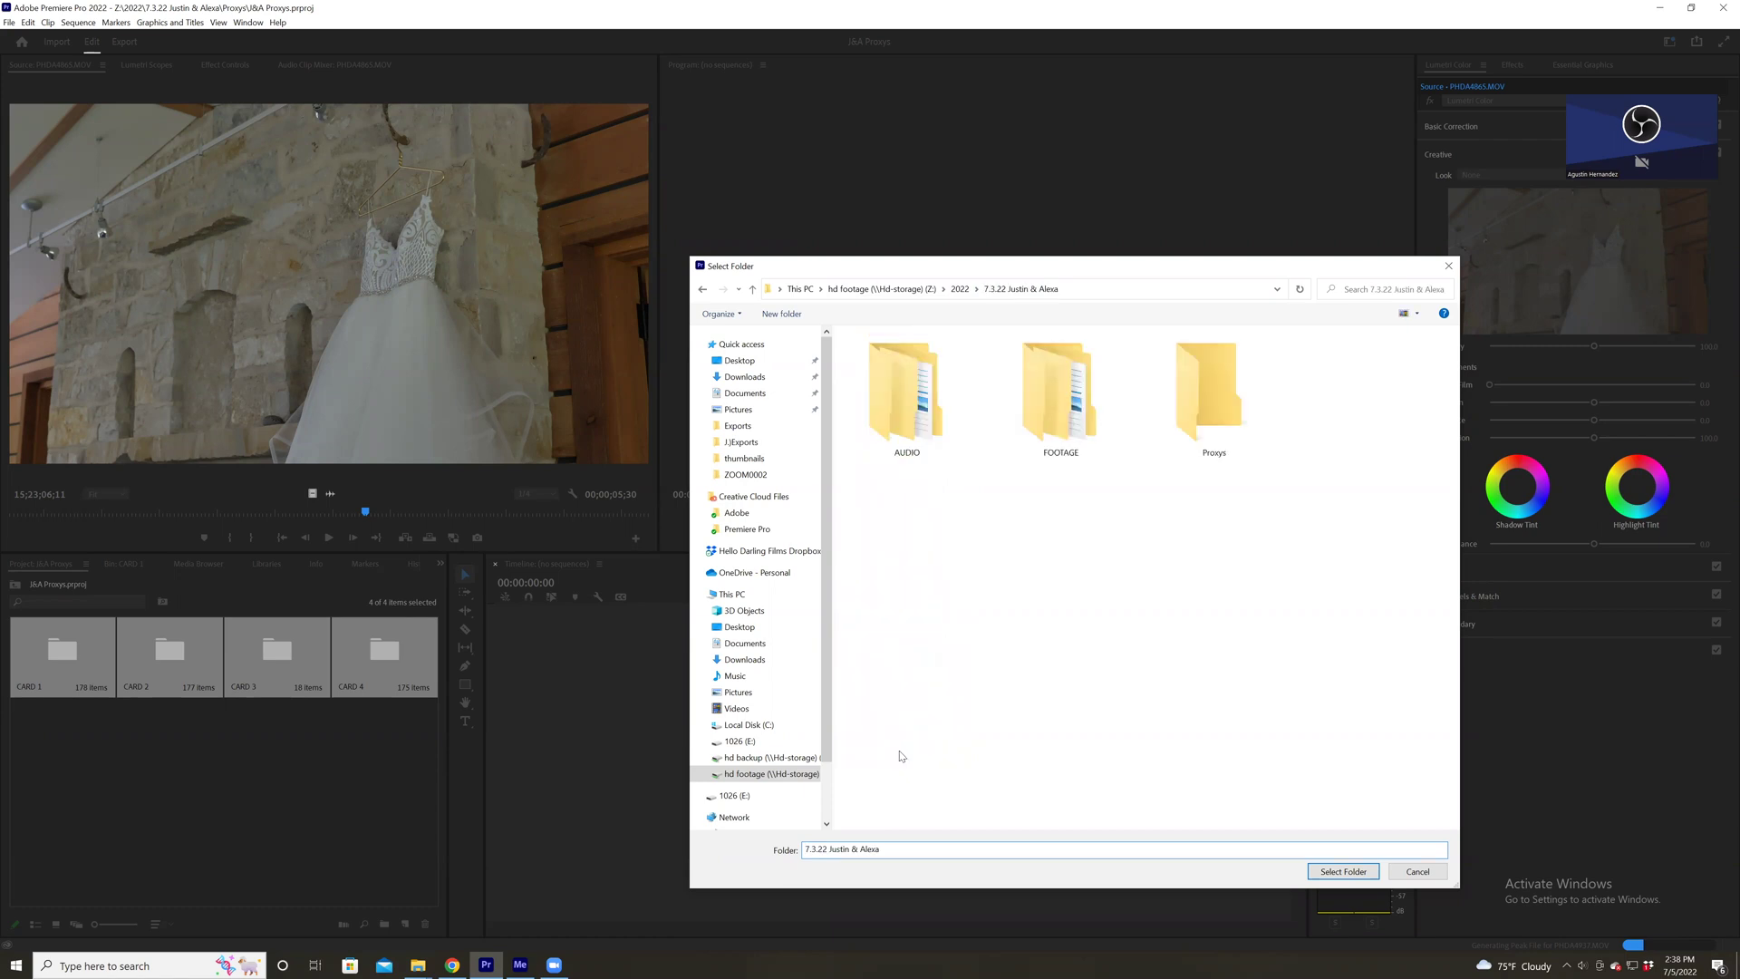
double_click(1170, 388)
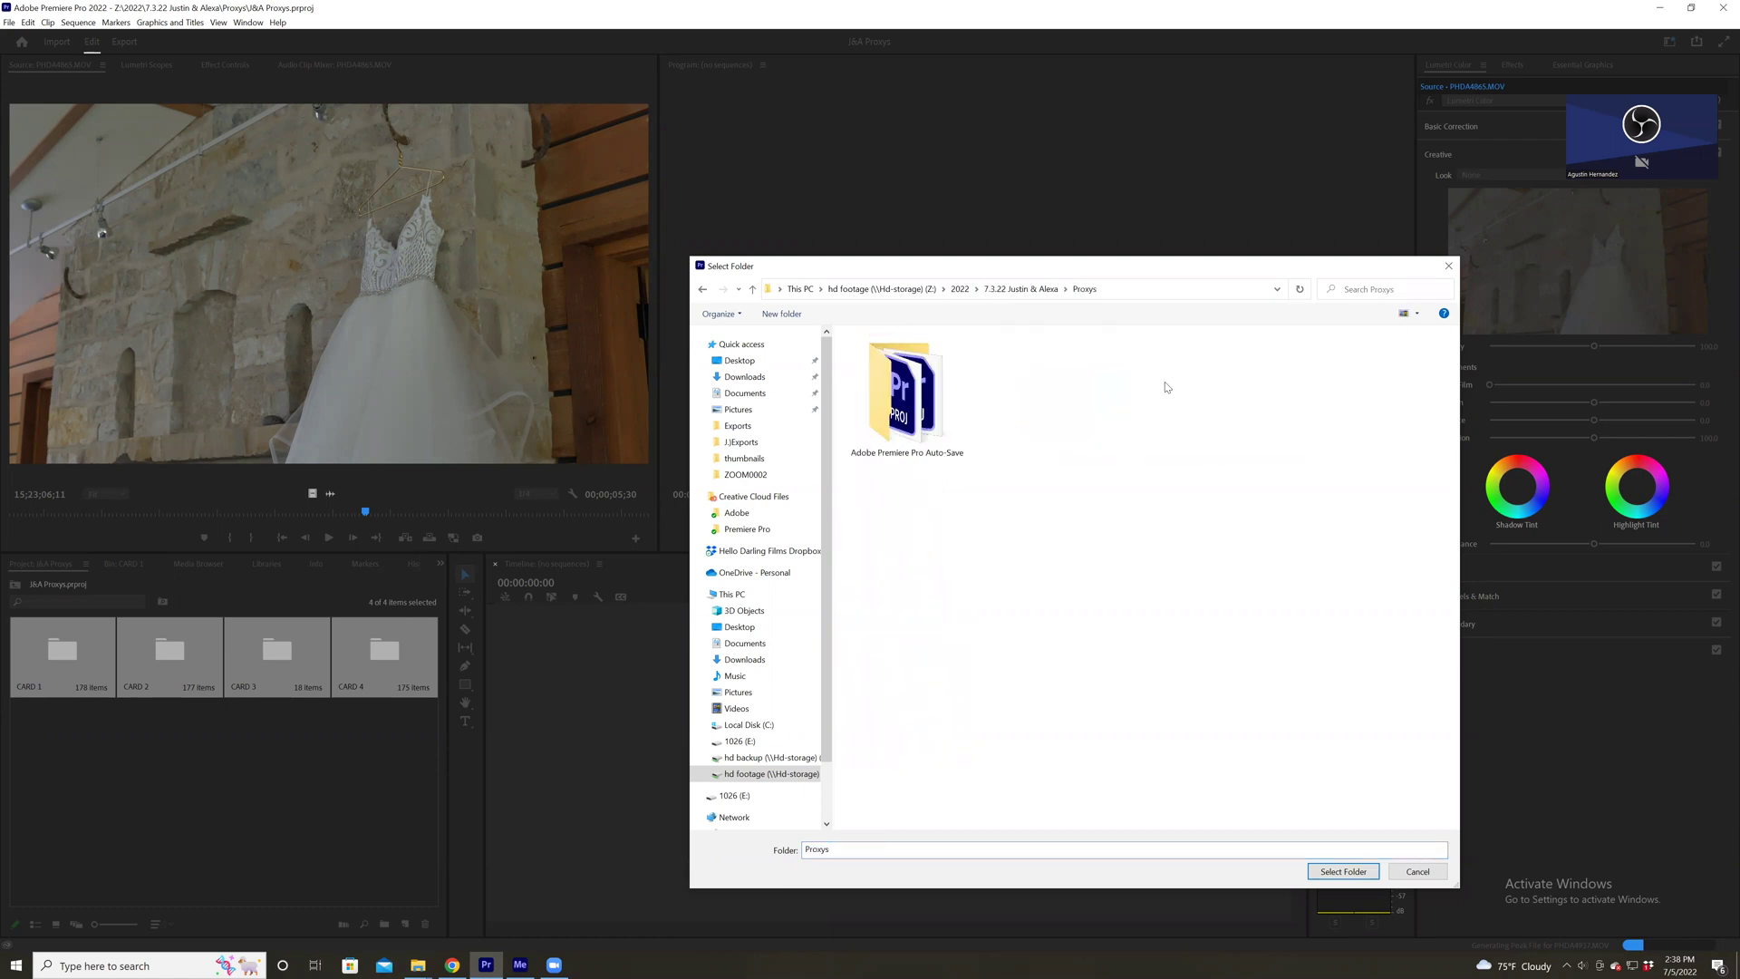
left_click(1343, 871)
left_click(952, 583)
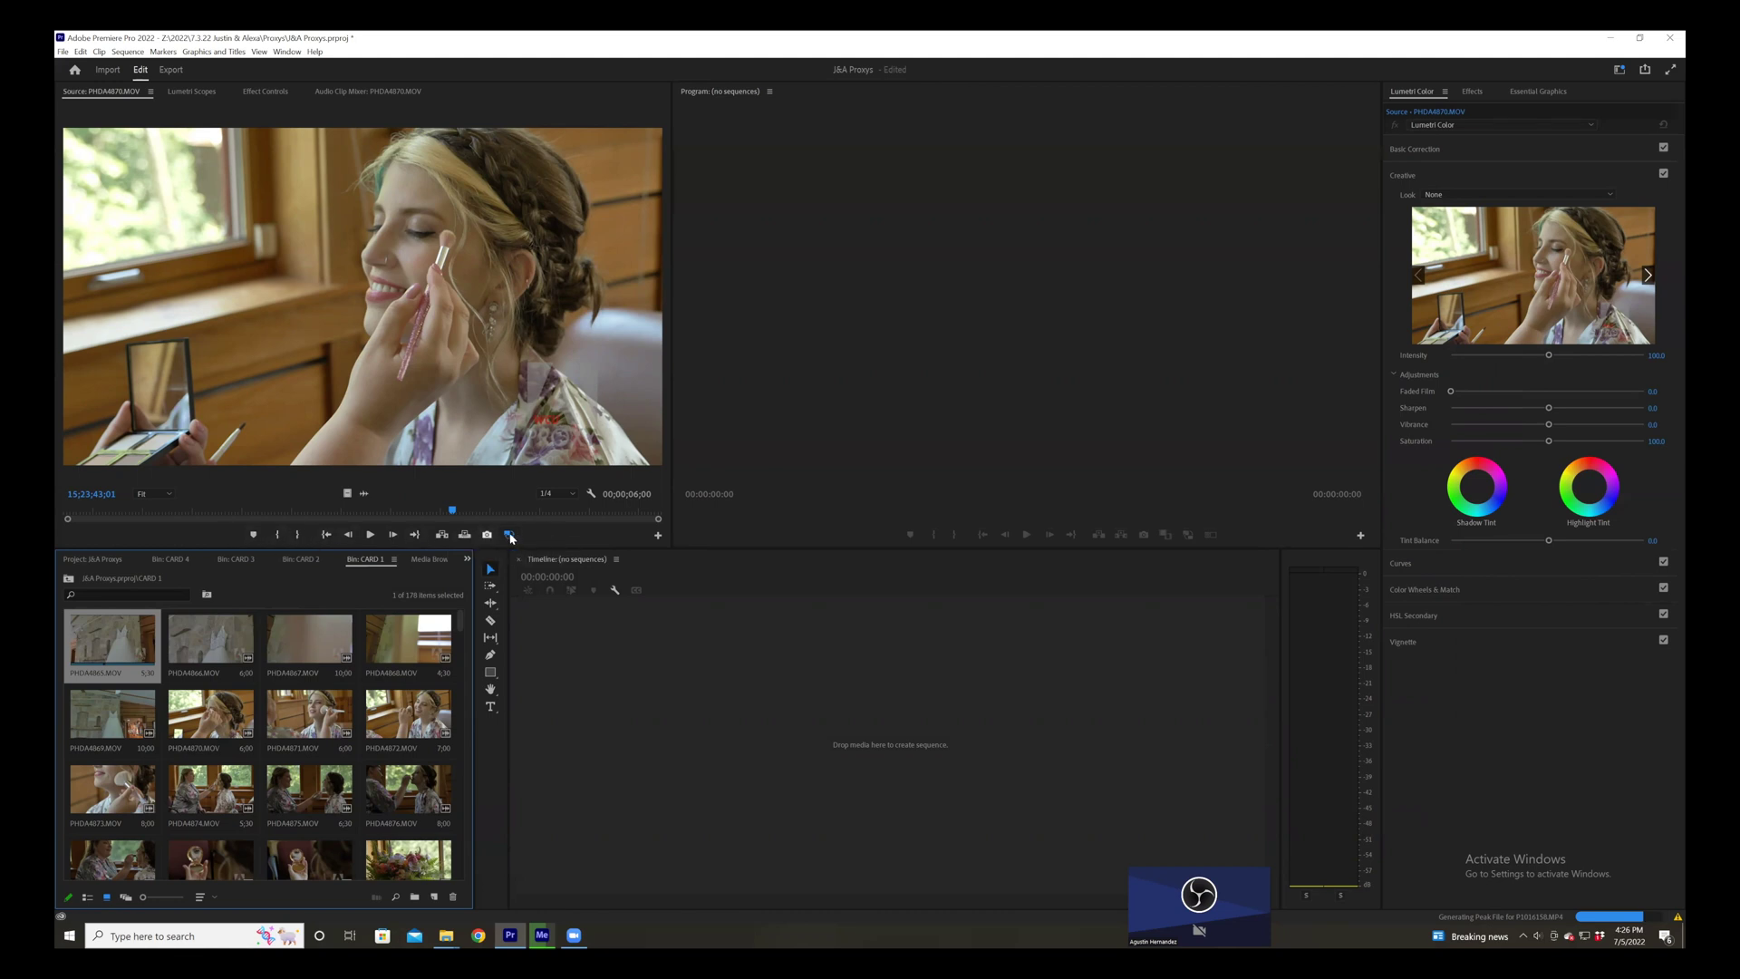
Add the Toggle Proxies button to the Source Monitor, then toggle proxies off and back on.
left_click(607, 541)
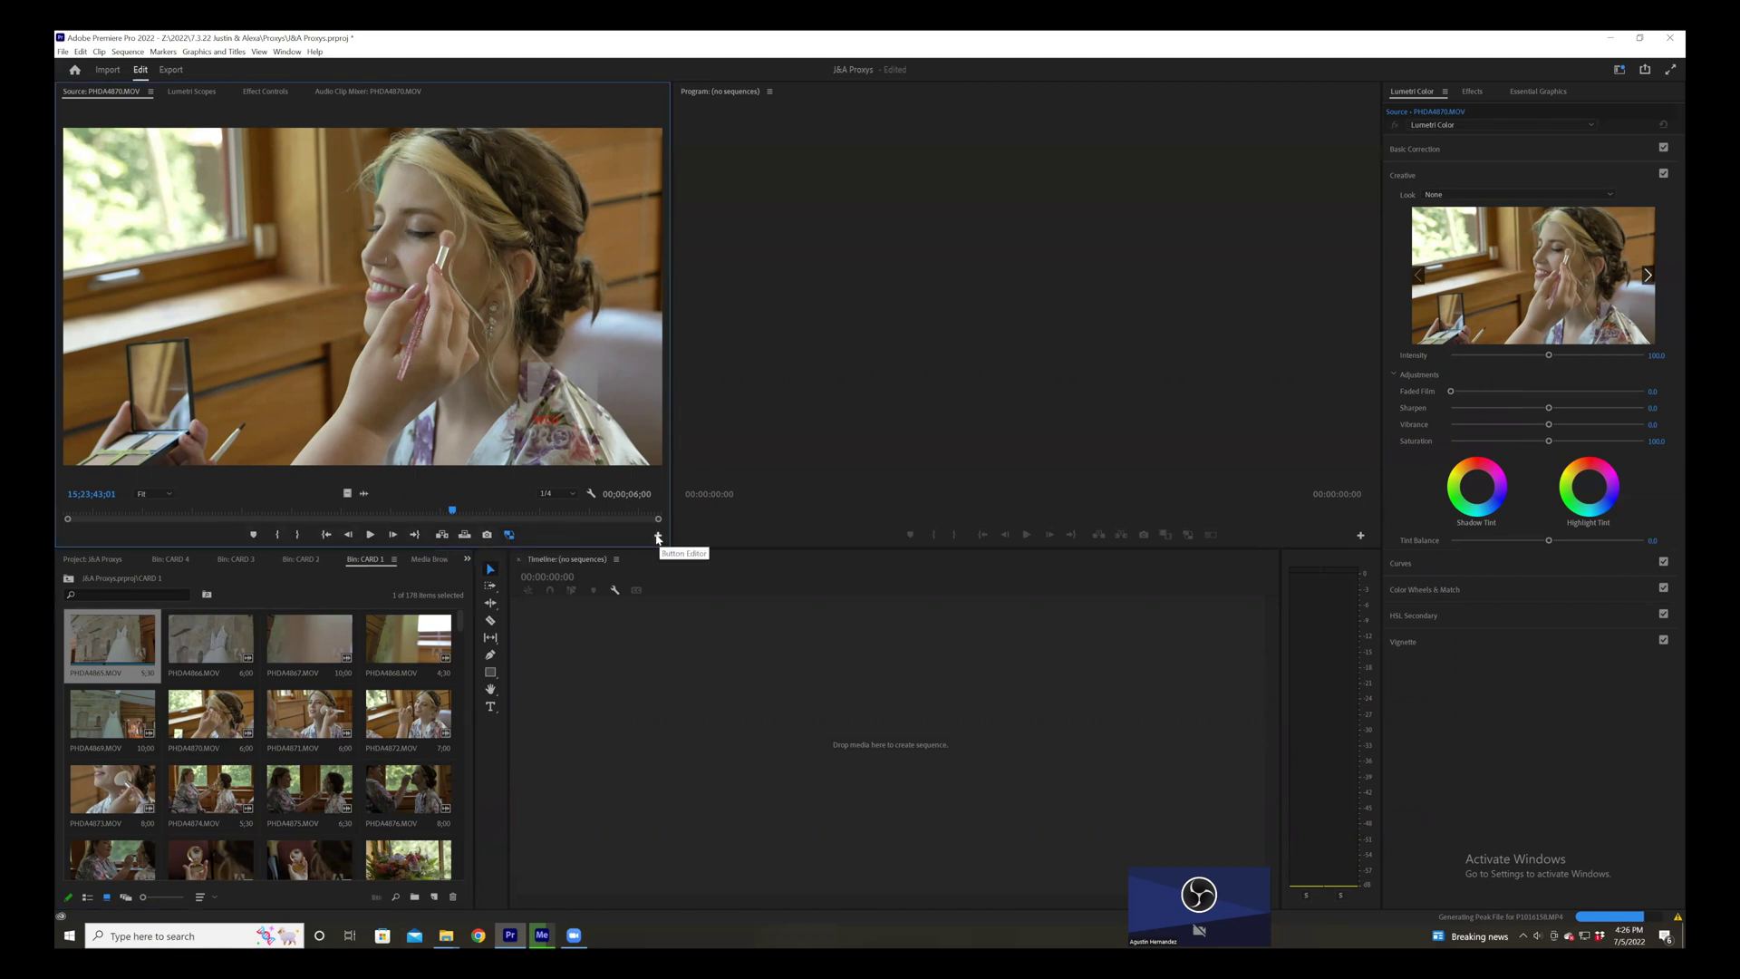
left_click(658, 537)
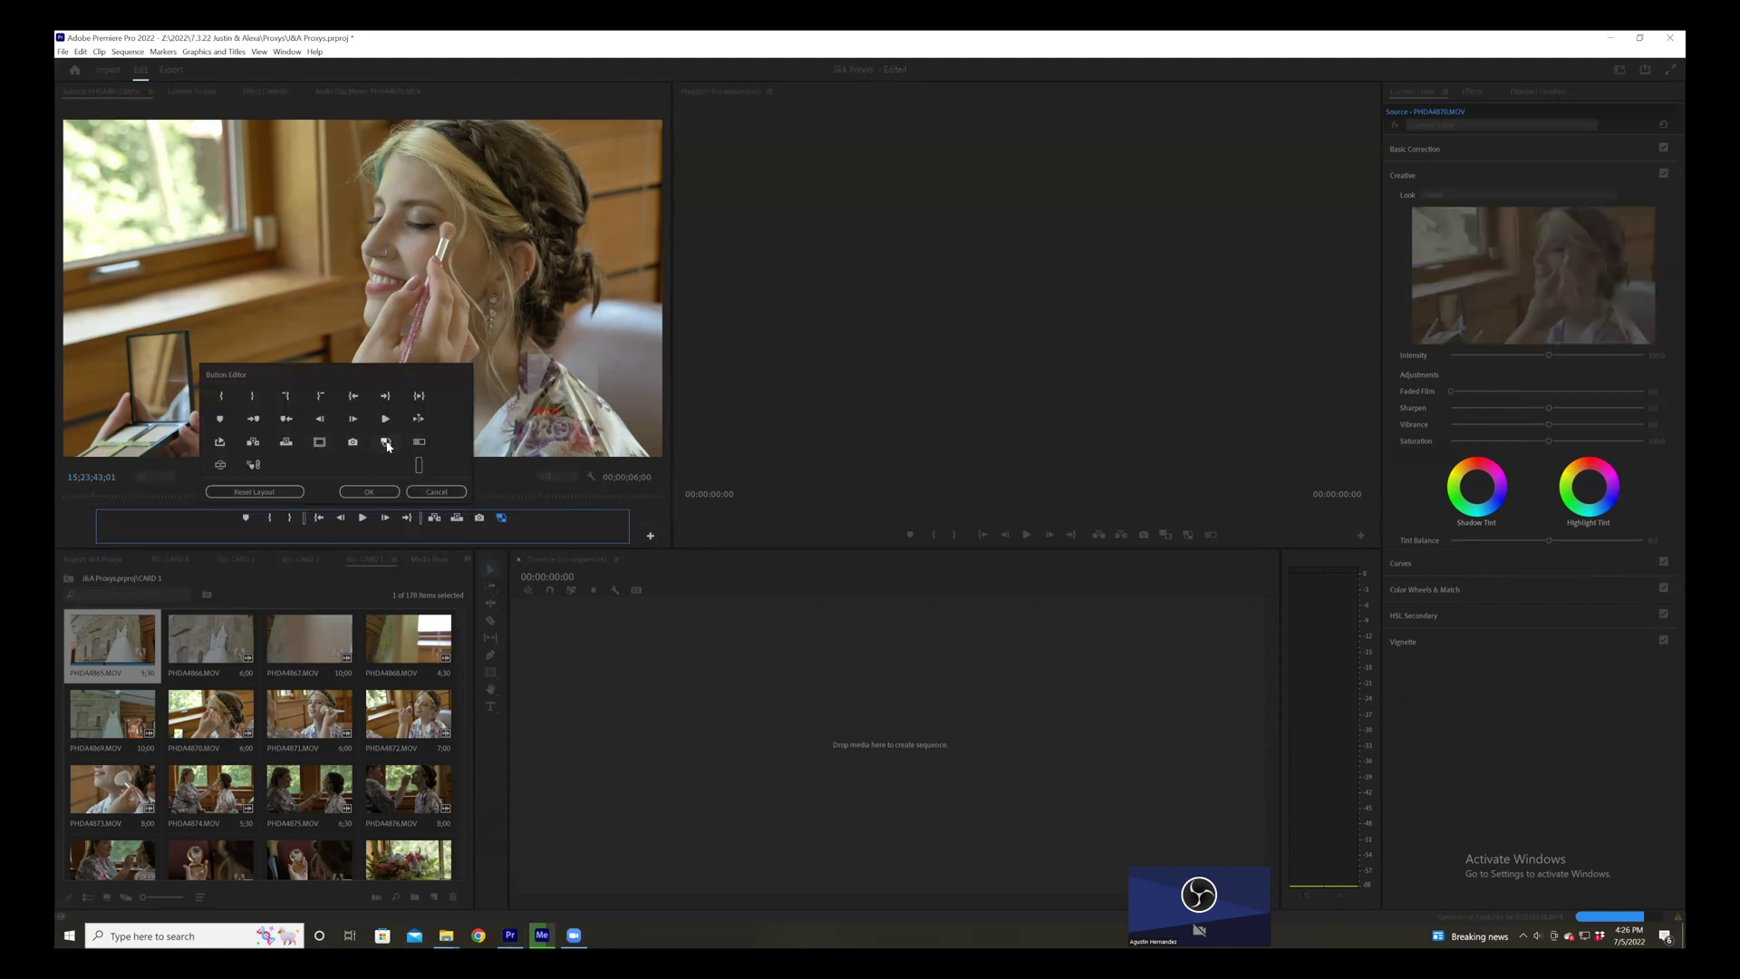
left_click_drag(386, 443, 528, 518)
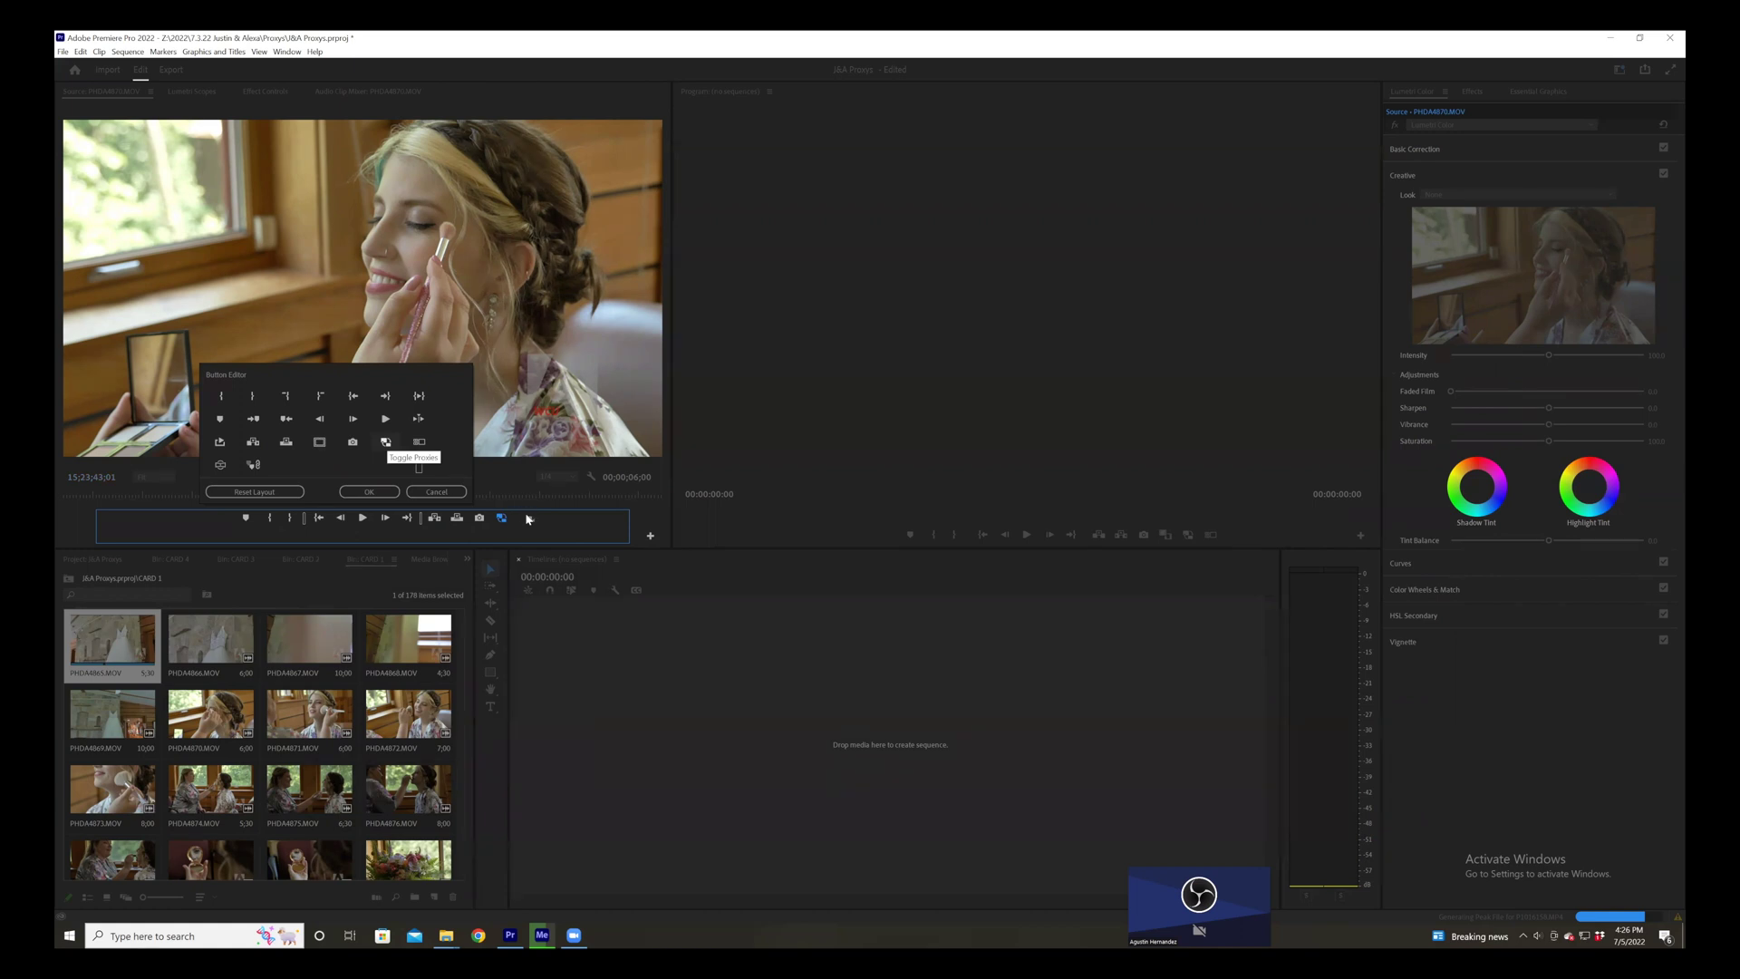
left_click(369, 492)
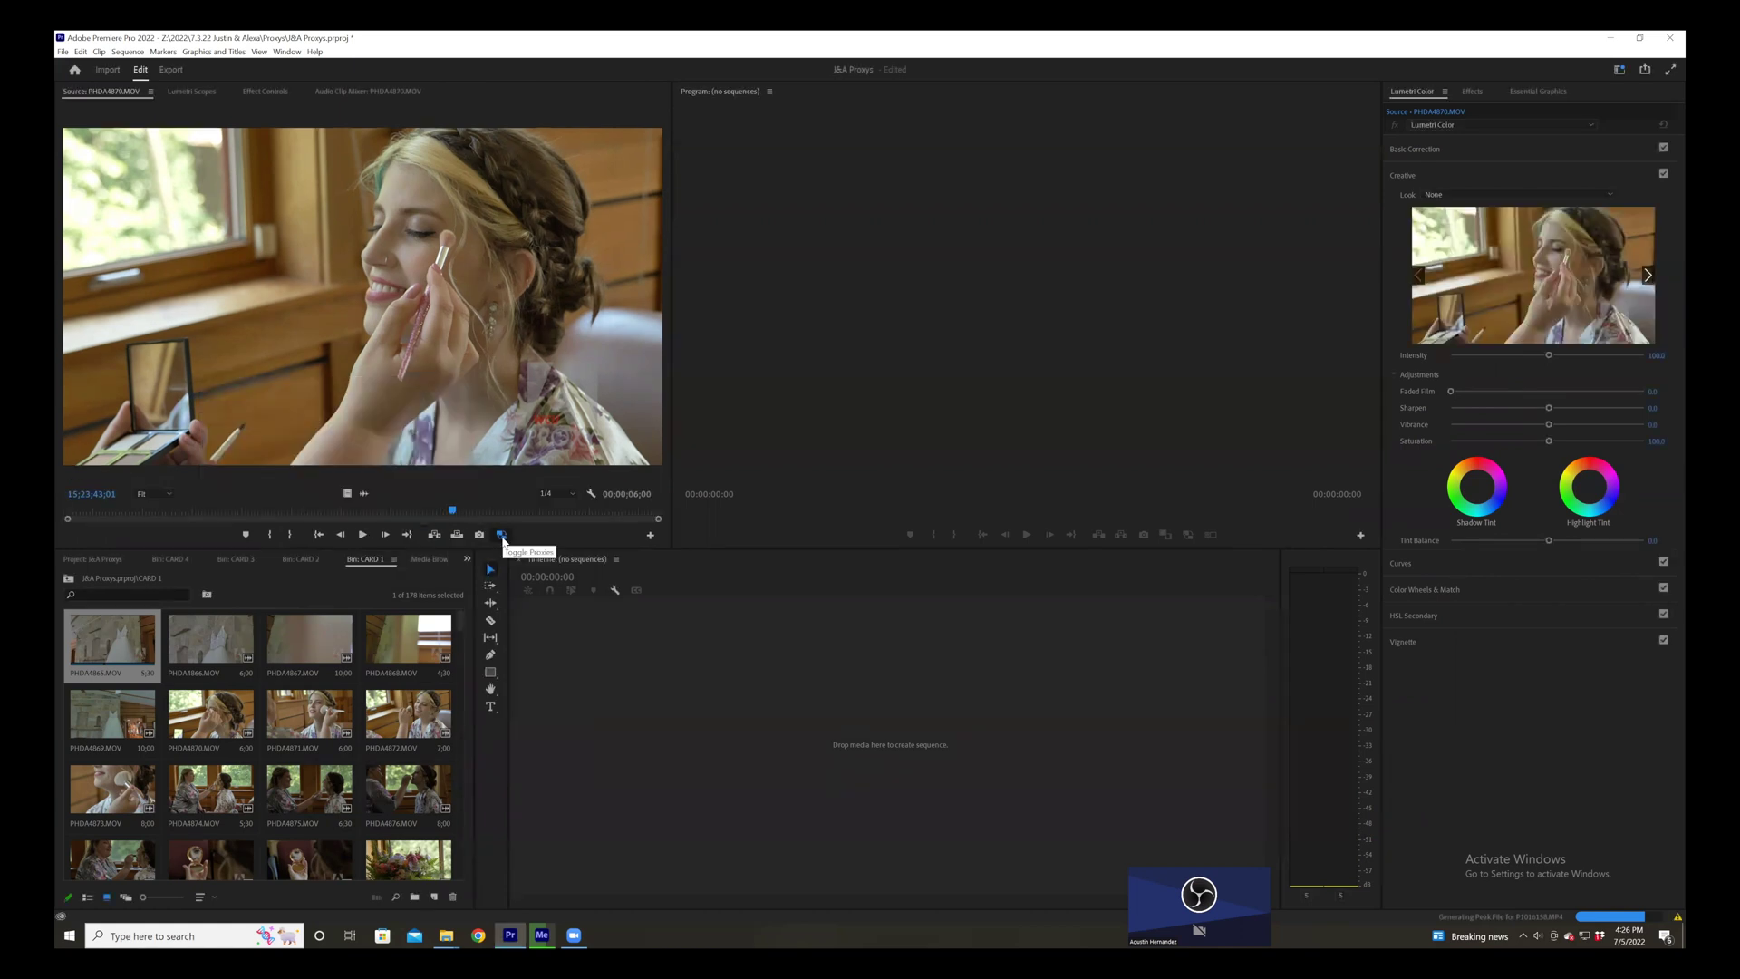
left_click(502, 535)
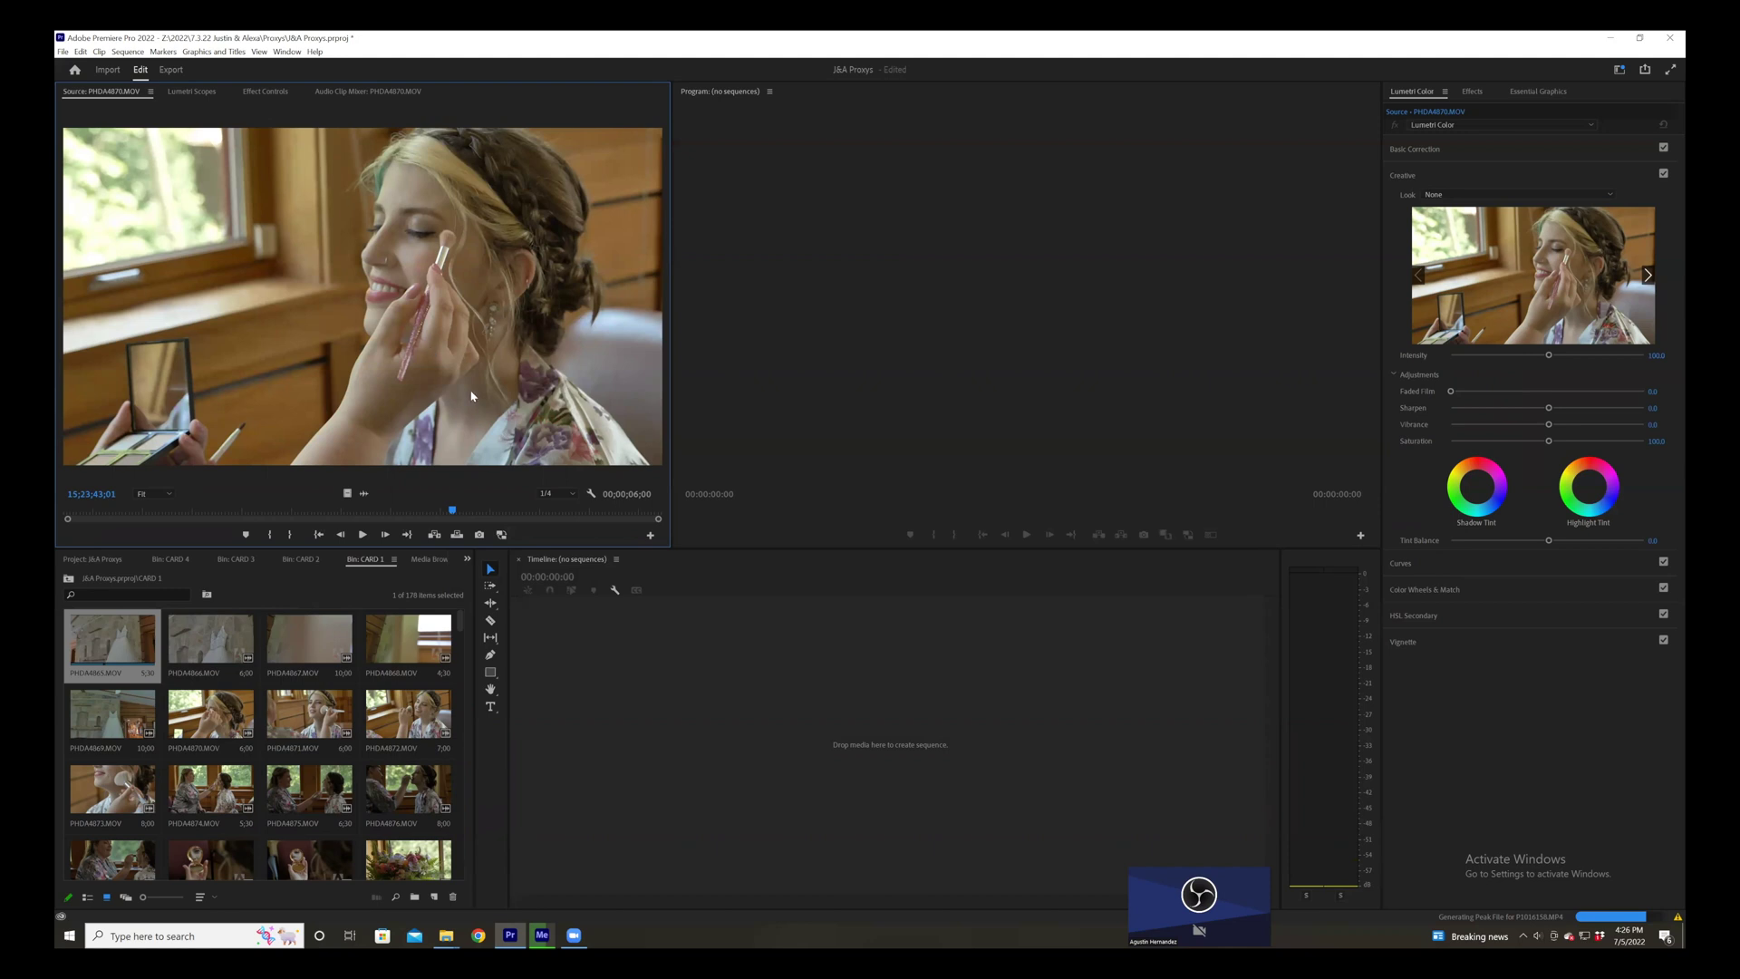
left_click(502, 536)
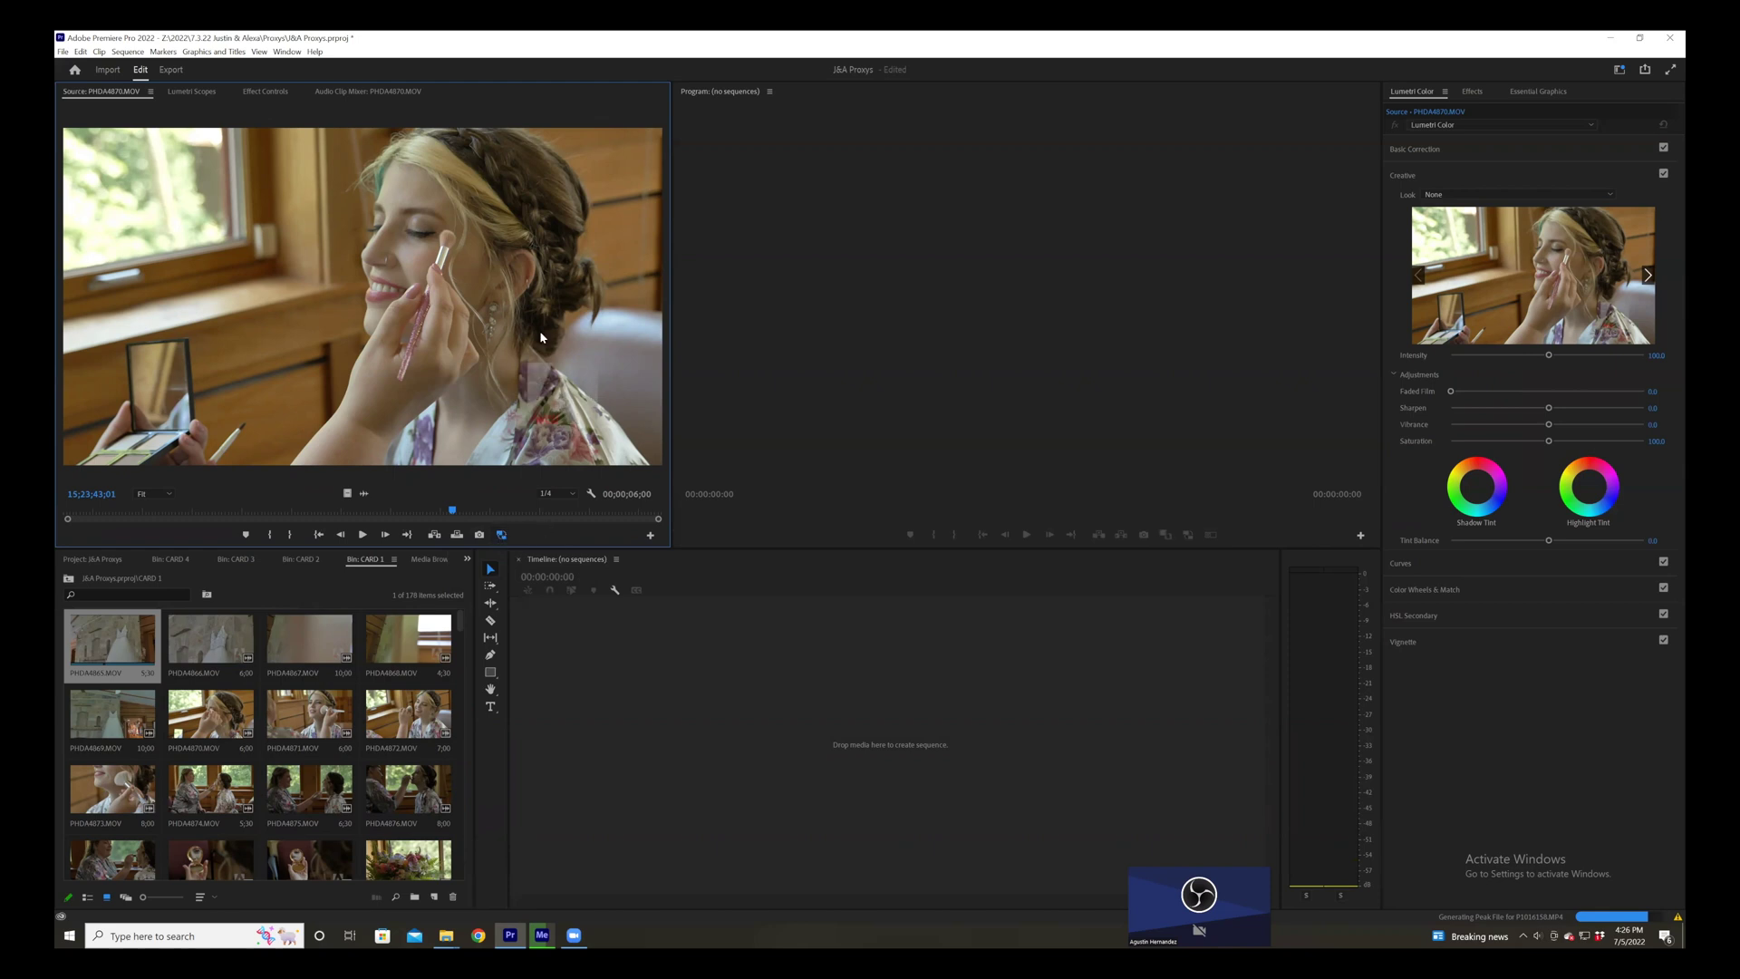